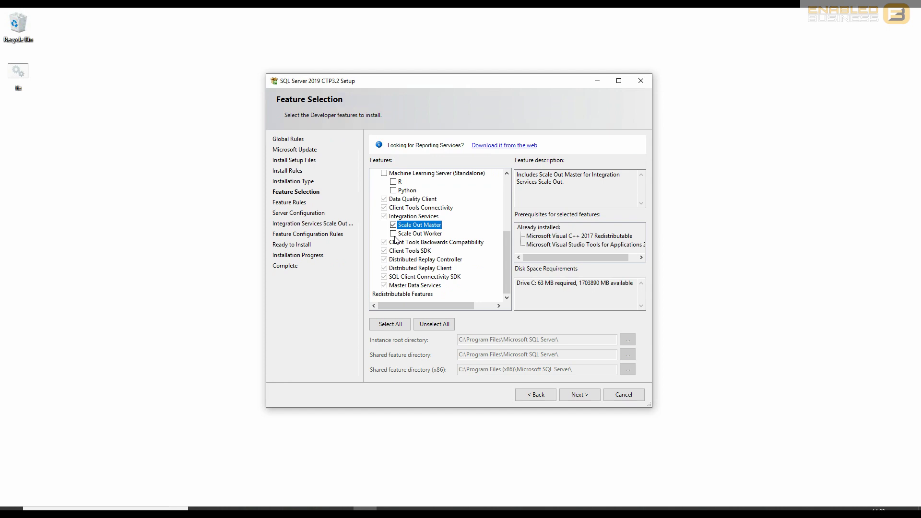
Step: Add the Scale Out Worker feature under Integration Services and proceed through the service accounts to the Scale Out master node configuration
left_click(394, 234)
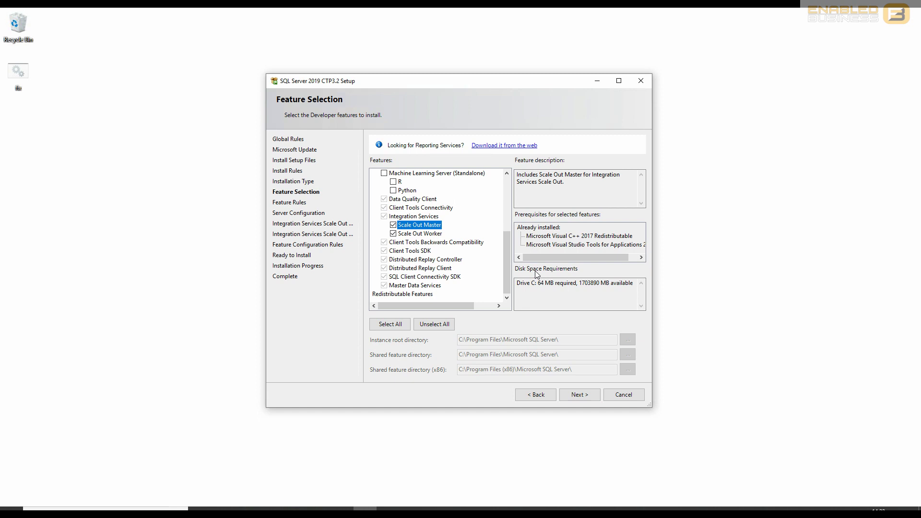
left_click(578, 398)
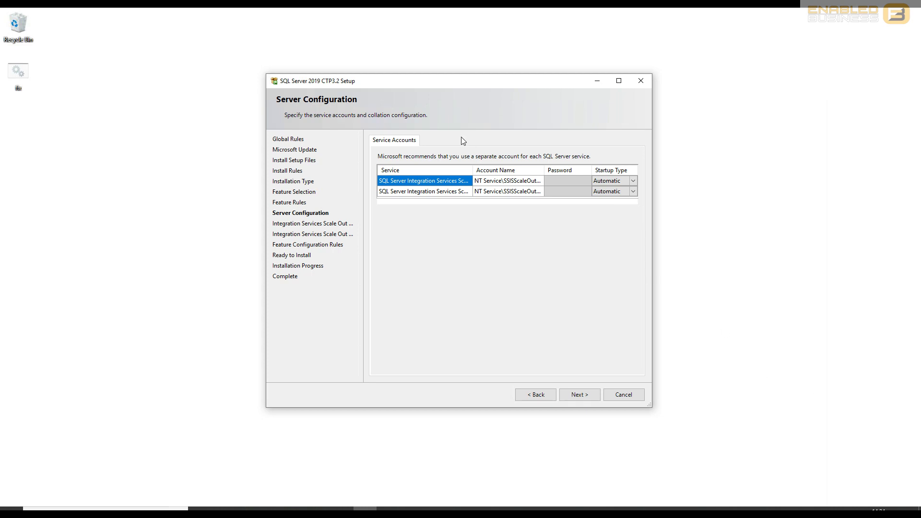
left_click_drag(475, 174, 521, 174)
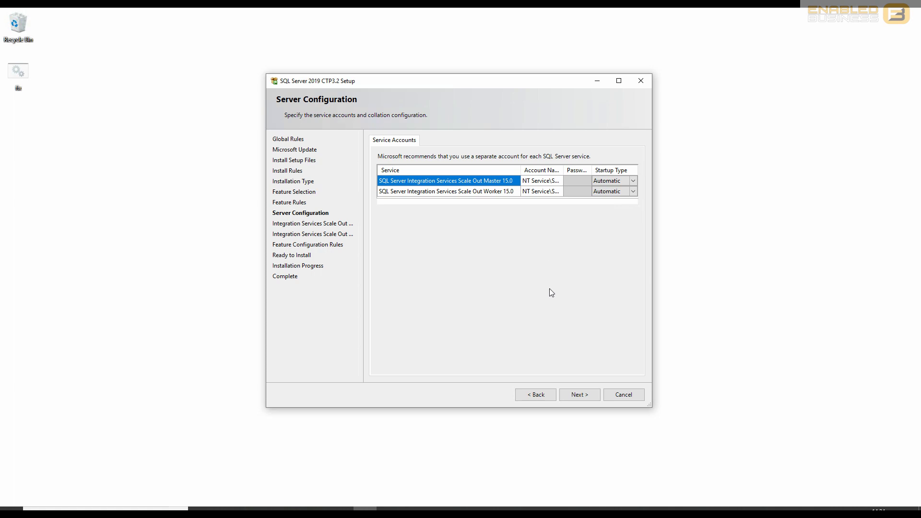
left_click(586, 395)
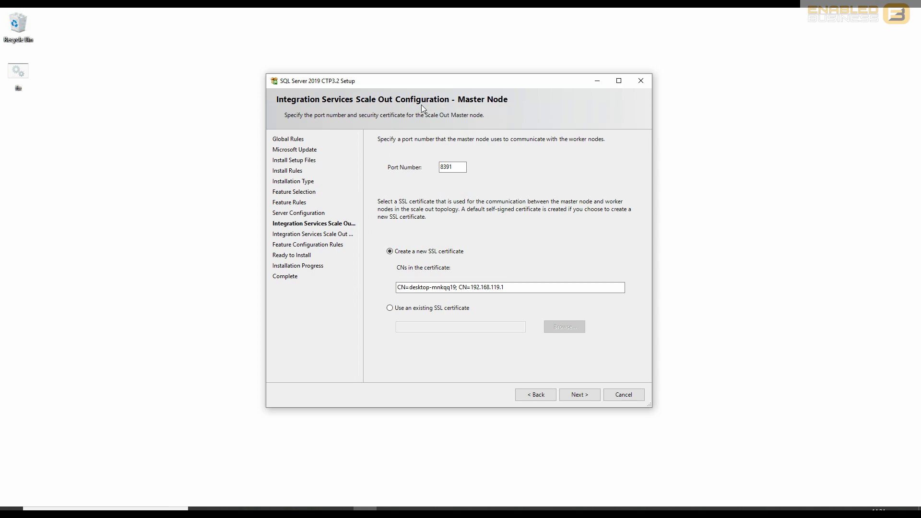
Step: Go through the Scale Out master and worker node settings up to the installation summary and quit setup without installing
left_click_drag(466, 168, 413, 177)
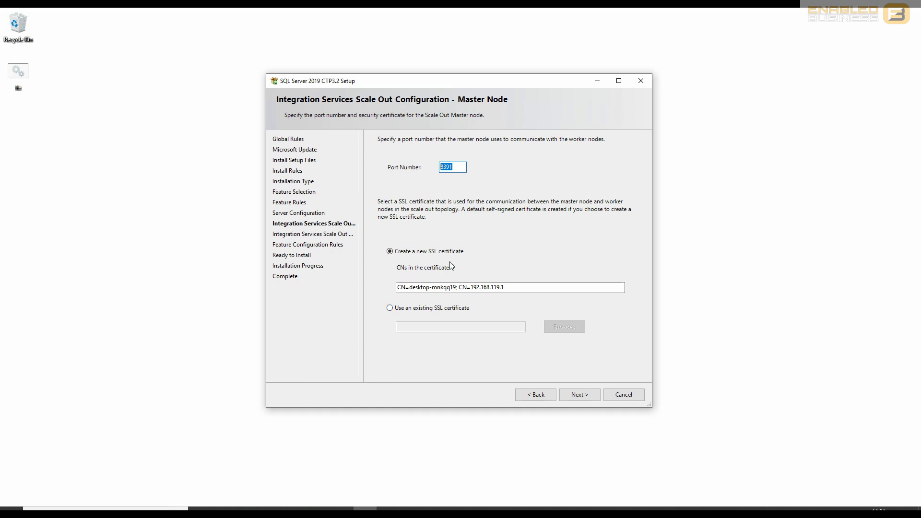
left_click(575, 396)
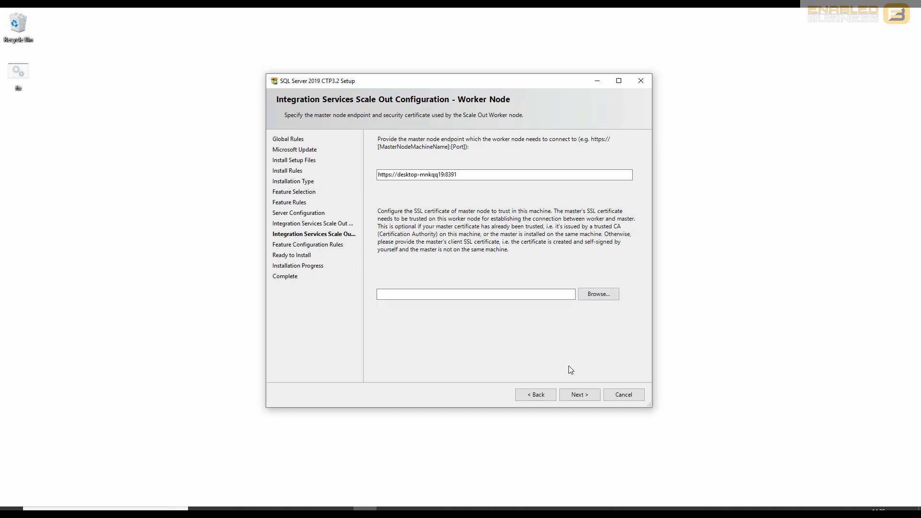
left_click(574, 397)
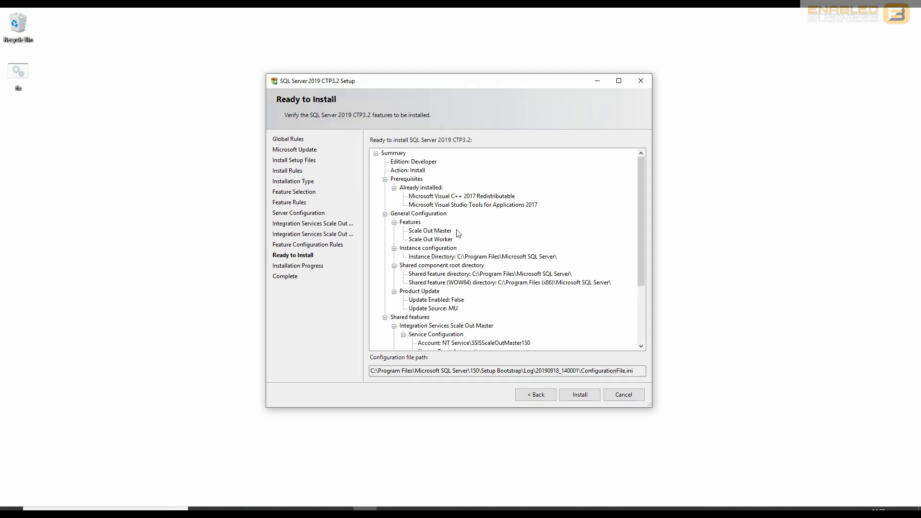
left_click(630, 395)
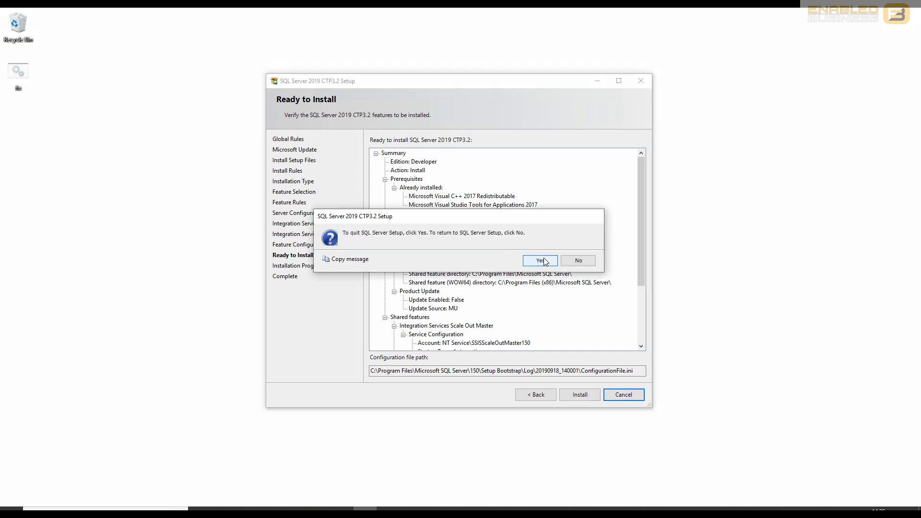
left_click(541, 261)
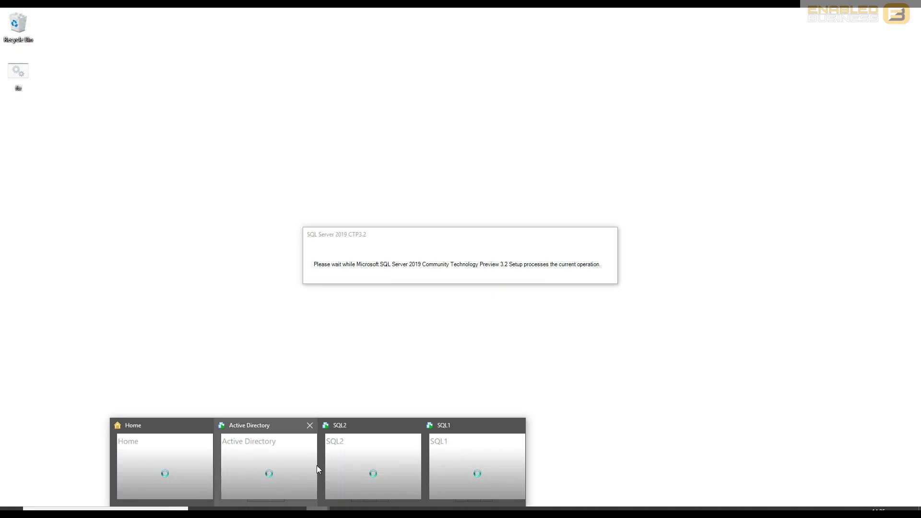
Step: Switch to the SQL2 virtual machine in VMware and sign in to the locked session with the account password
left_click(351, 452)
mouse_move(464, 8)
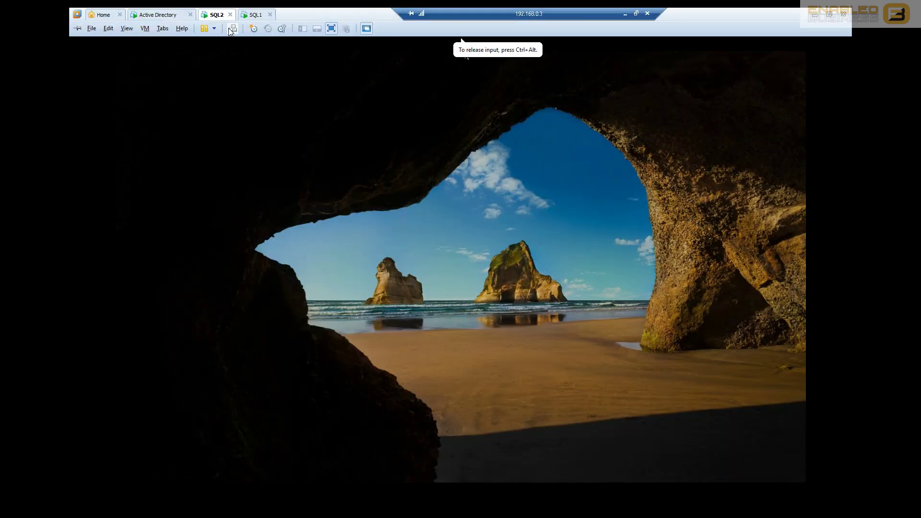
left_click(230, 30)
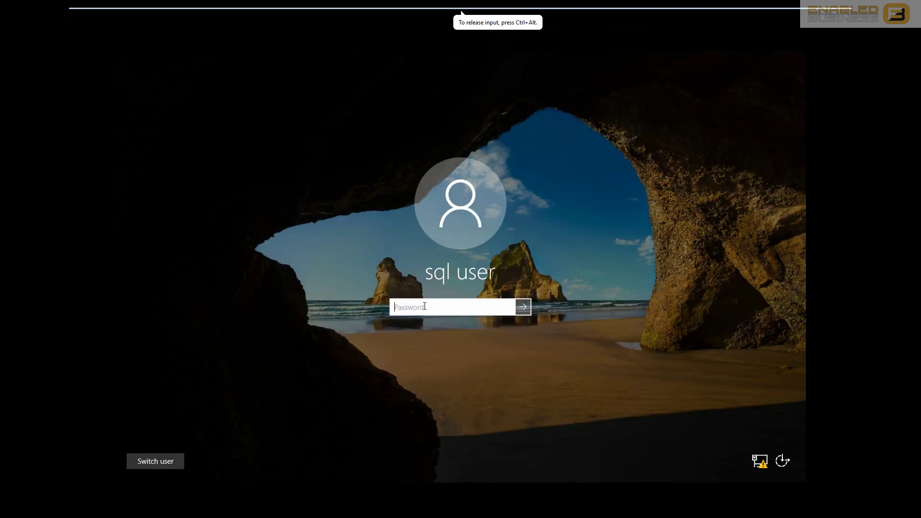
type("*********")
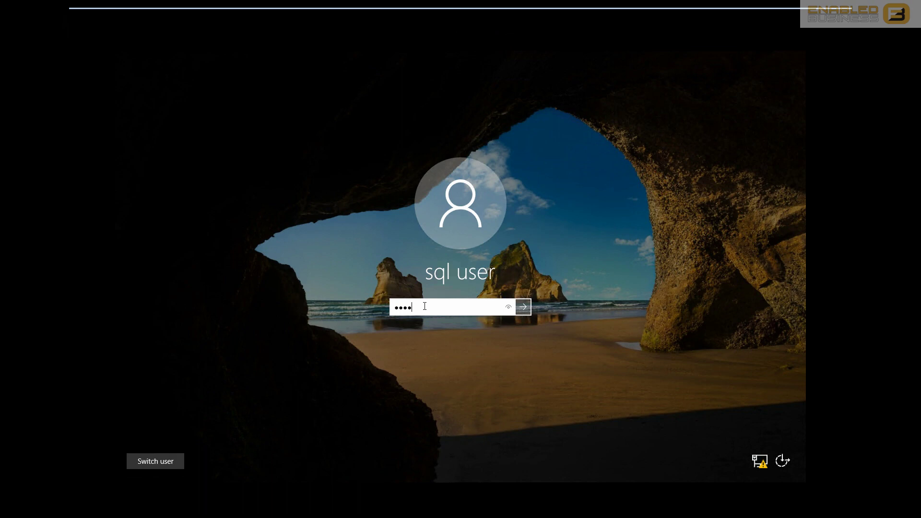
key("Return")
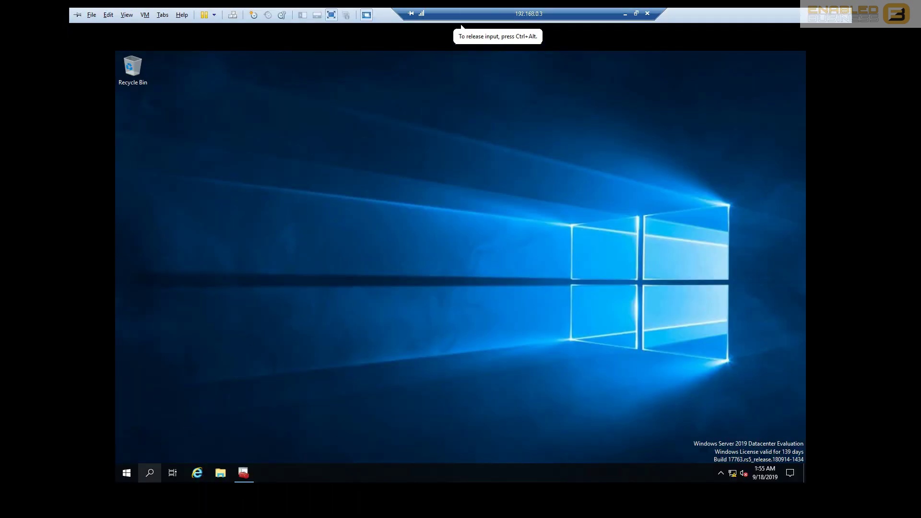
Step: Inspect the SSIS Worker Service certificate in the local computer's Personal certificate store on SQL2
left_click(244, 473)
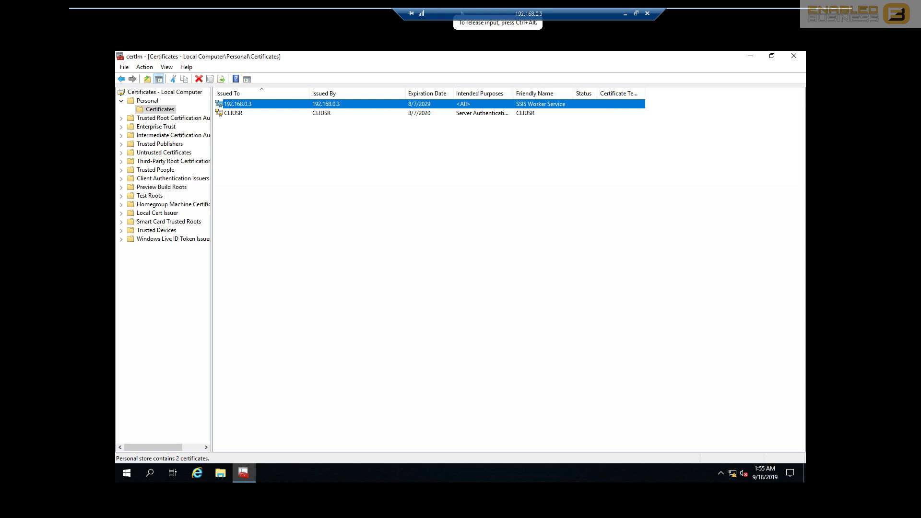
left_click(140, 109)
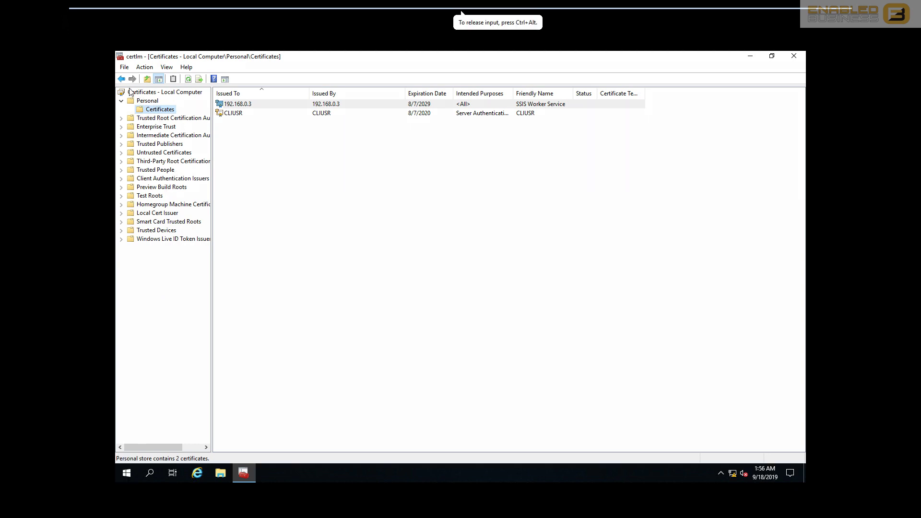
left_click(246, 108)
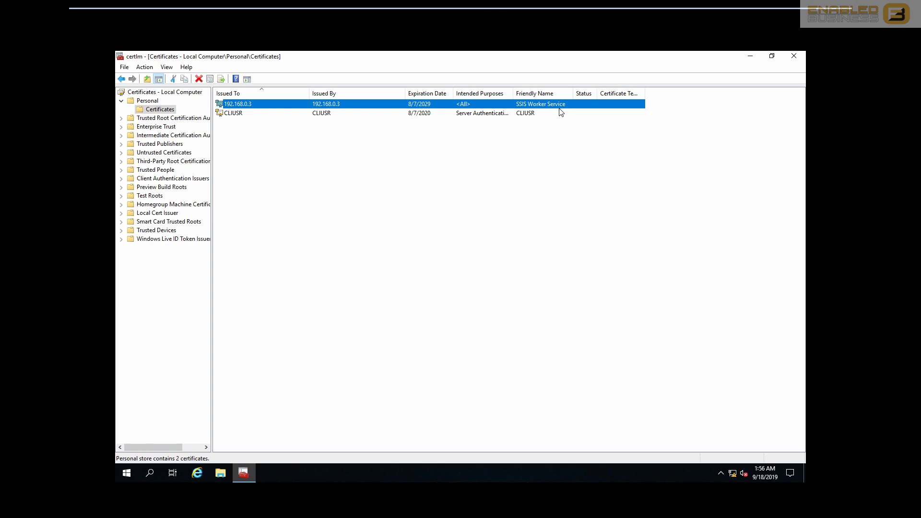
Step: Switch to the SQL1 virtual machine and sign in to its locked session with the account password
mouse_move(487, 11)
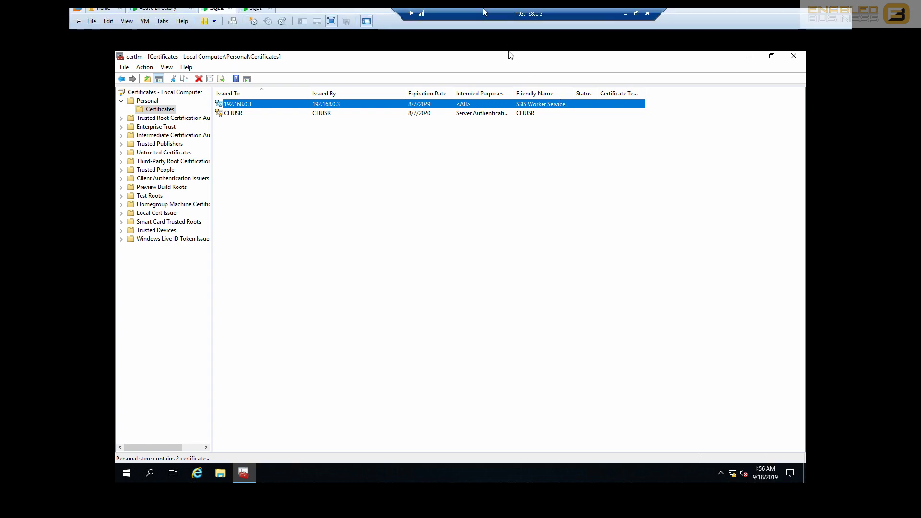
left_click(255, 15)
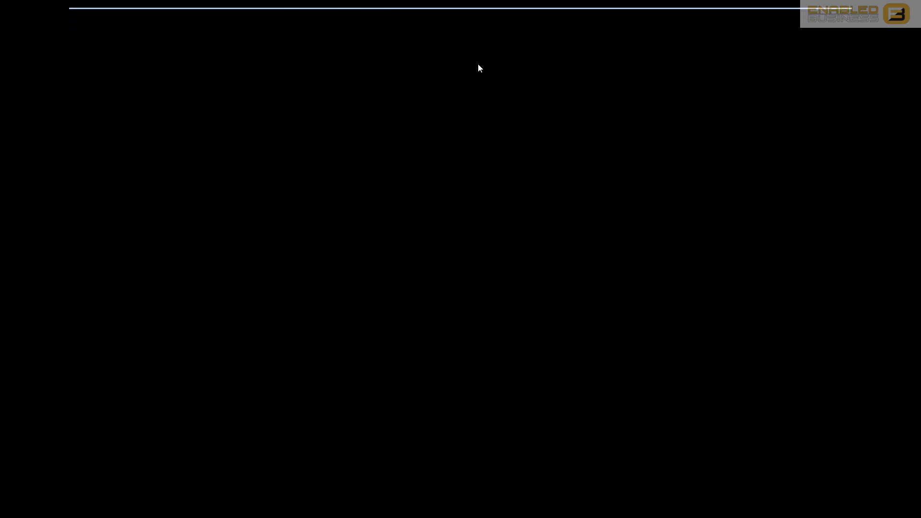
mouse_move(500, 9)
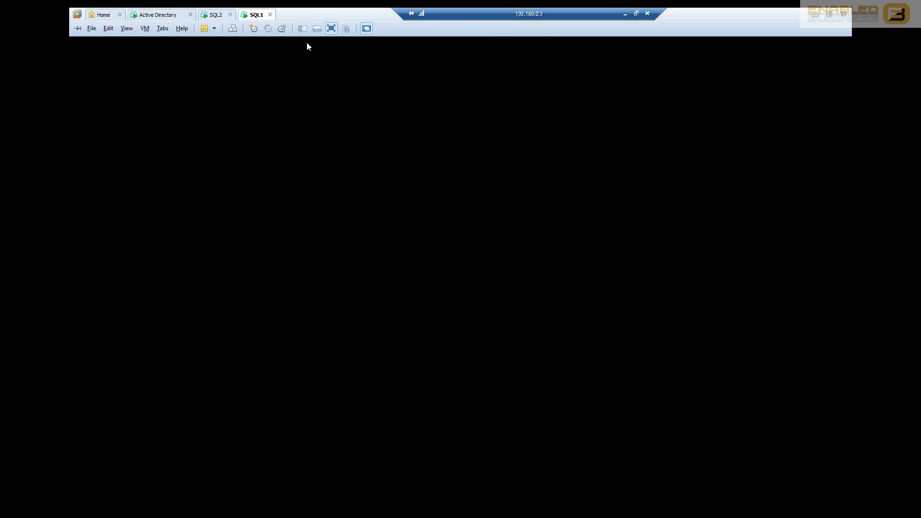
left_click(233, 28)
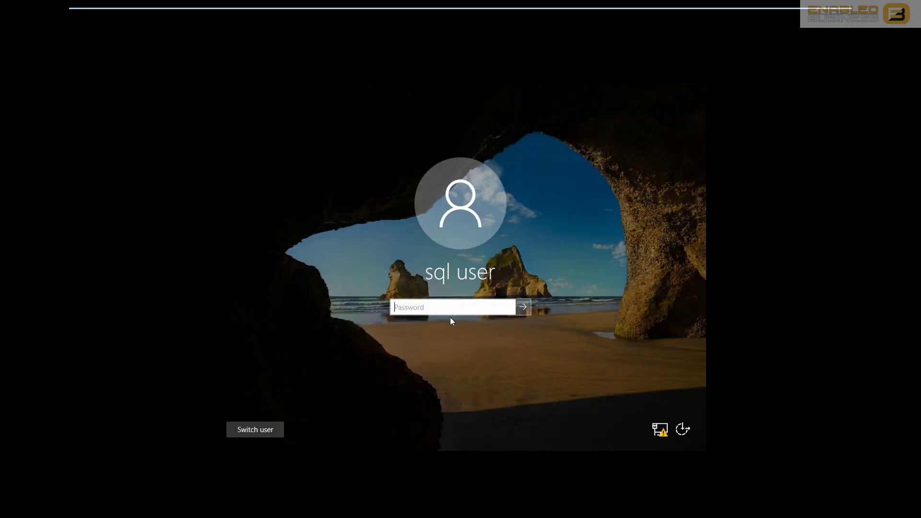
type("*********")
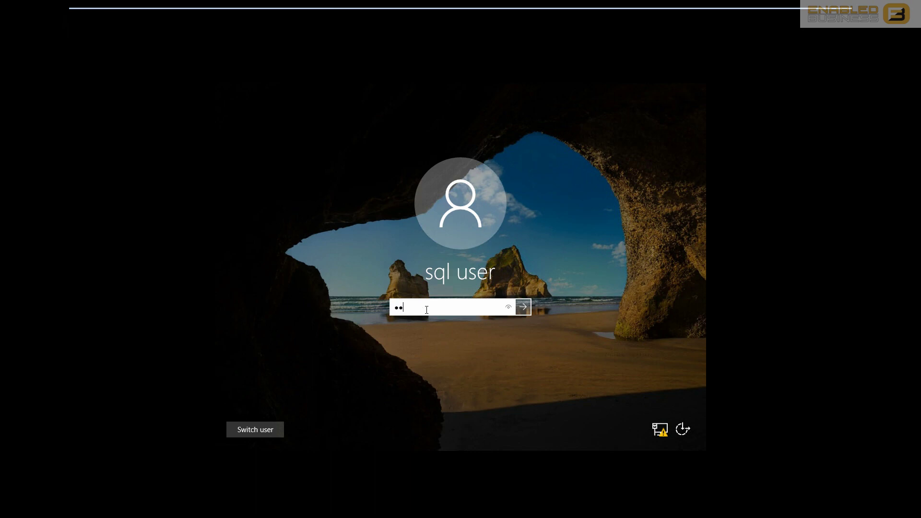
key("Return")
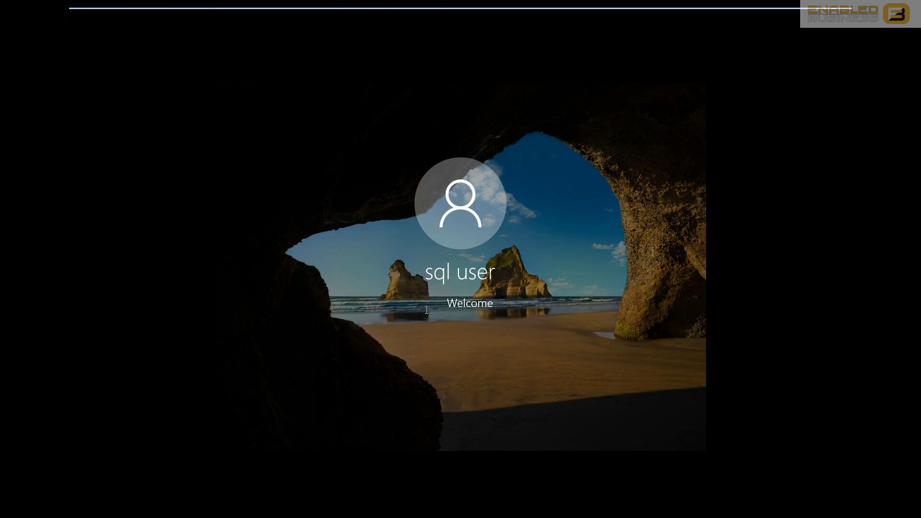
Step: Start exporting SQL1's SSIS Worker Service certificate without its private key, in DER encoded binary X.509 (.CER) format
left_click(363, 444)
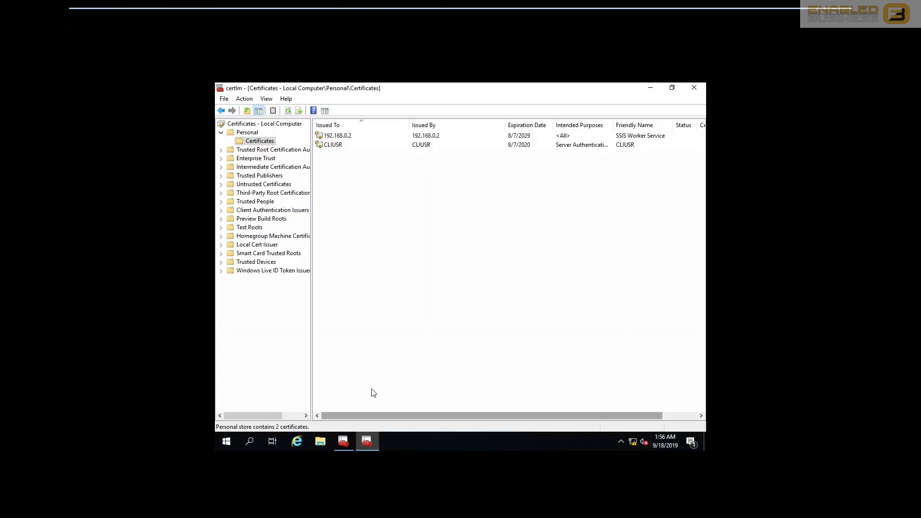
left_click(343, 138)
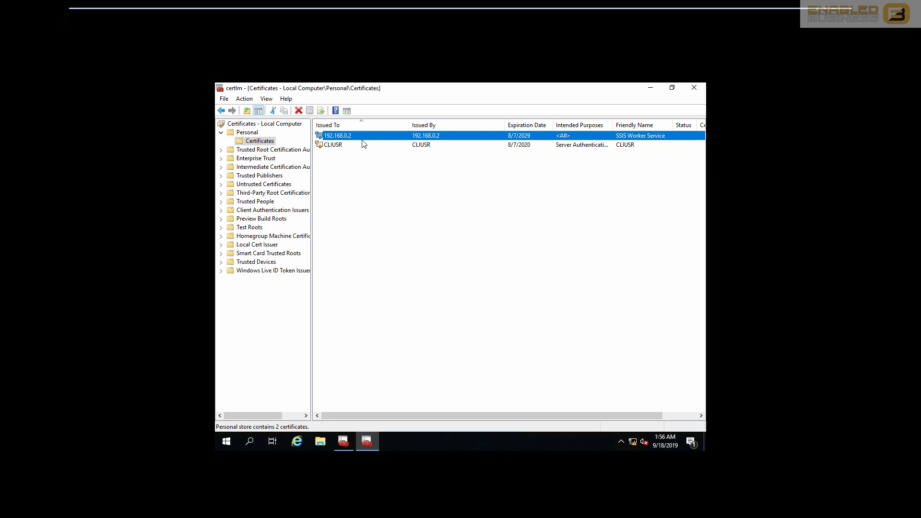
right_click(363, 138)
mouse_move(392, 154)
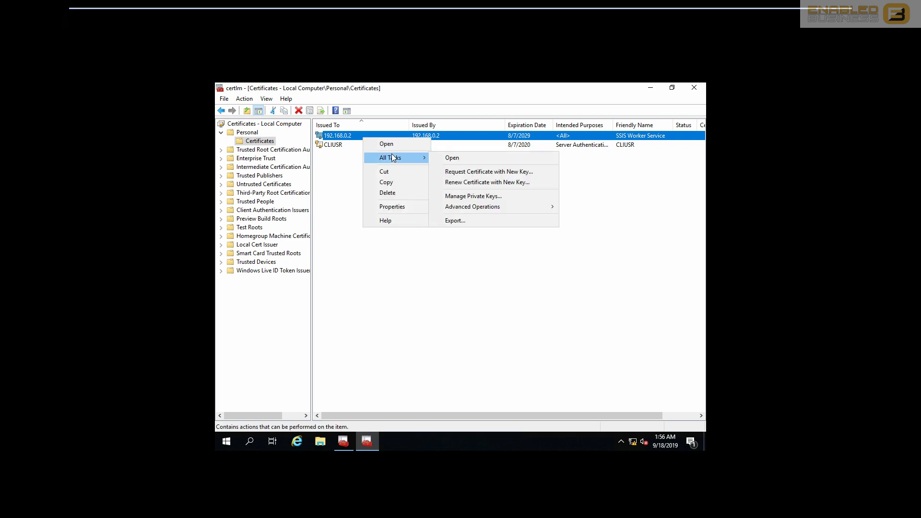
left_click(455, 221)
left_click(528, 371)
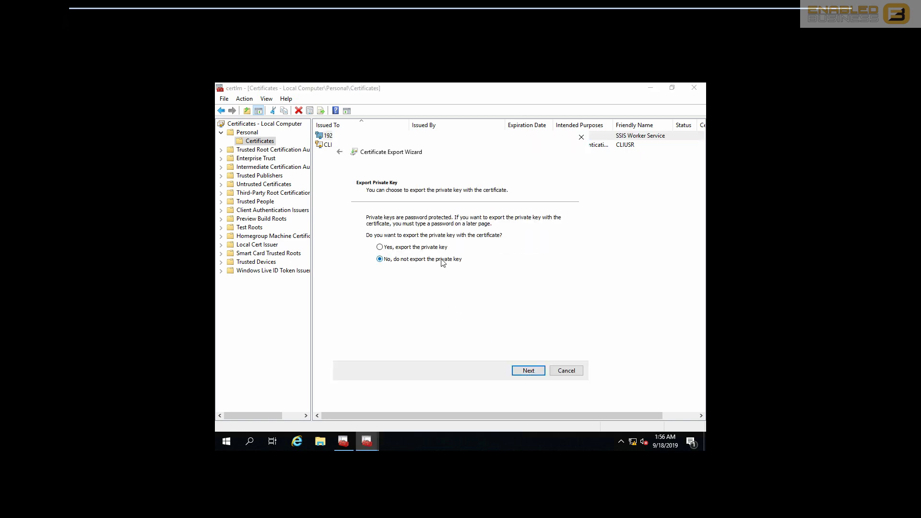
left_click(533, 370)
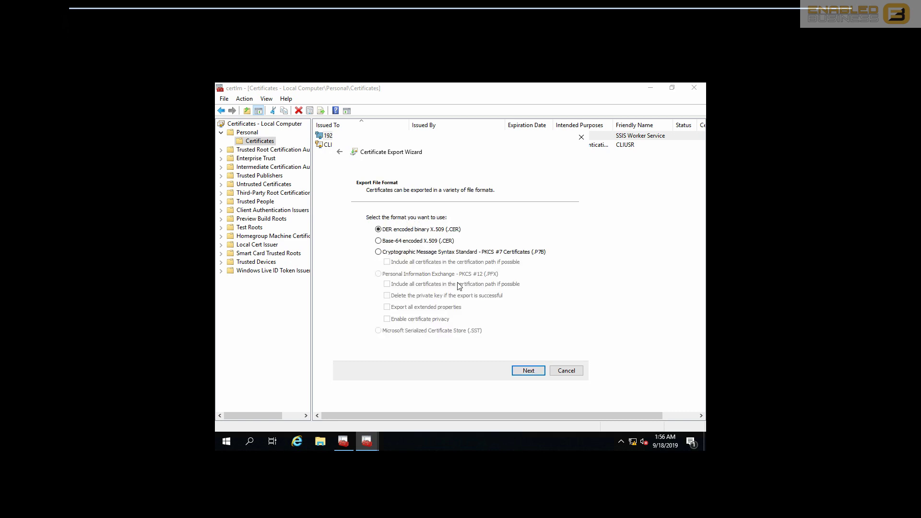
left_click(529, 371)
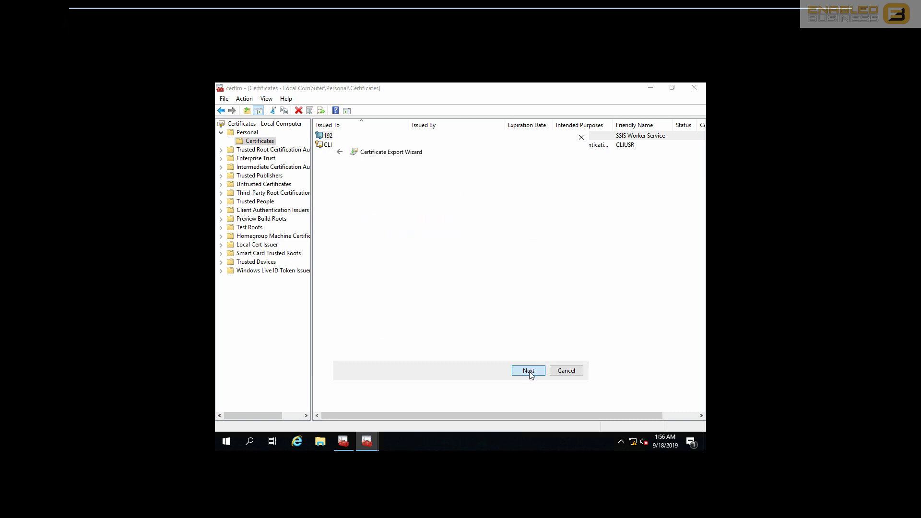
Step: Save the exported certificate to the Desktop as sql3 and finish the export
left_click(532, 229)
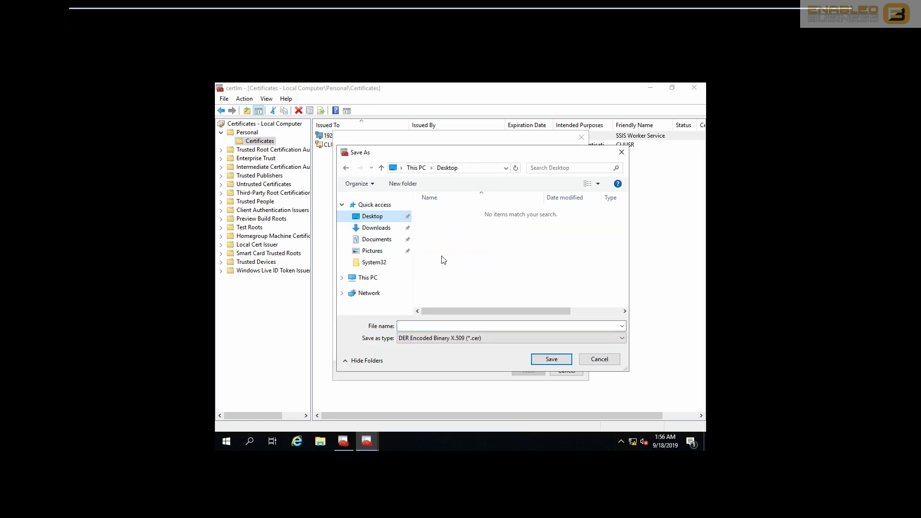
left_click(422, 325)
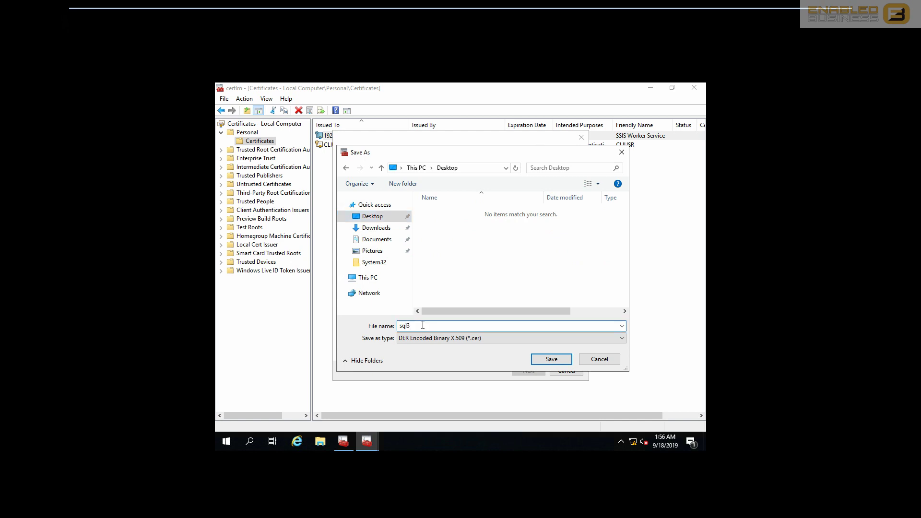
left_click(547, 359)
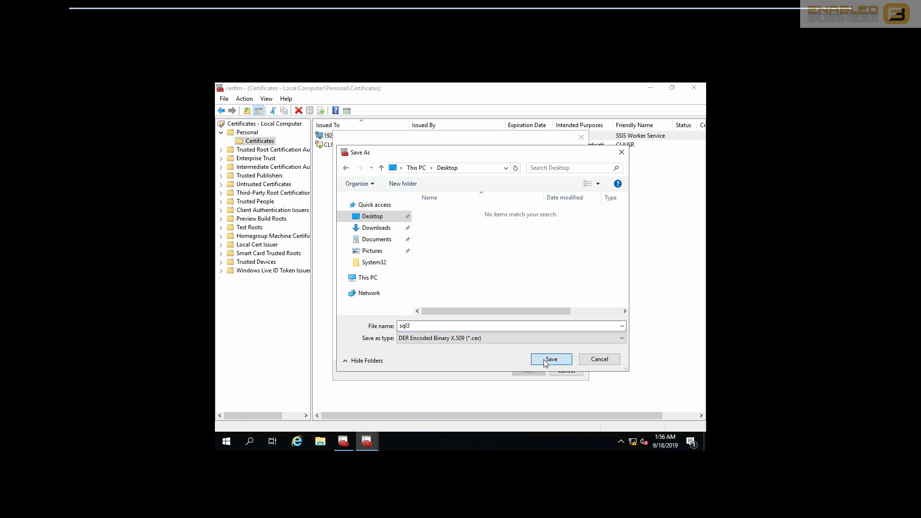
left_click(528, 371)
left_click(523, 371)
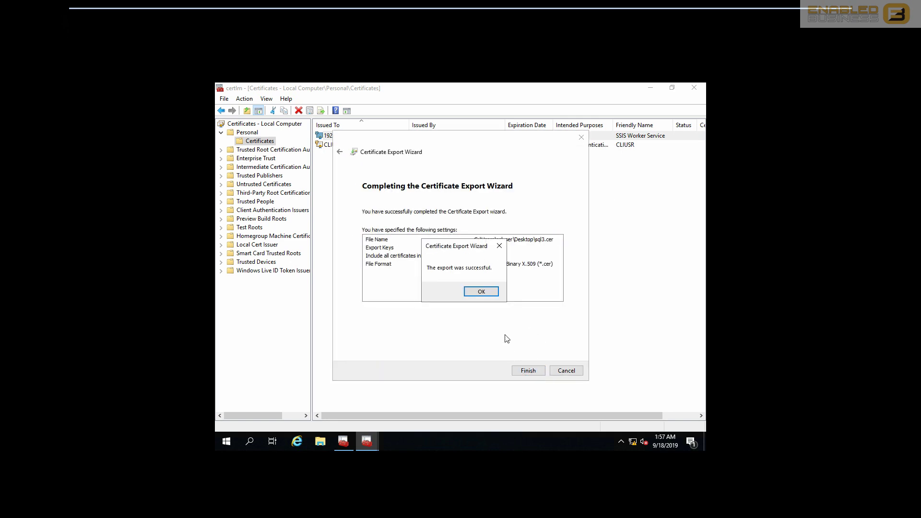
left_click(481, 292)
left_click(425, 236)
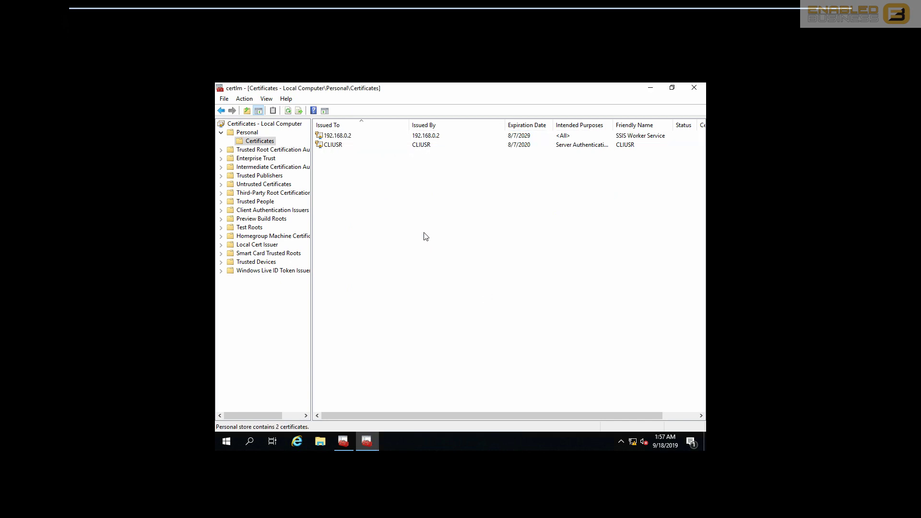
Step: Check the exported sql3 certificate on the Desktop and the sql1worker certificate among File Explorer's recent files
left_click(652, 88)
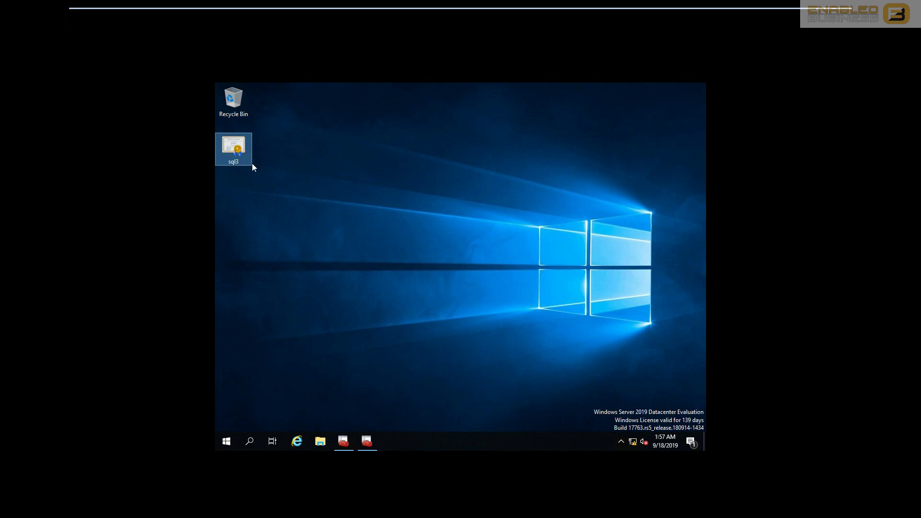
left_click(324, 449)
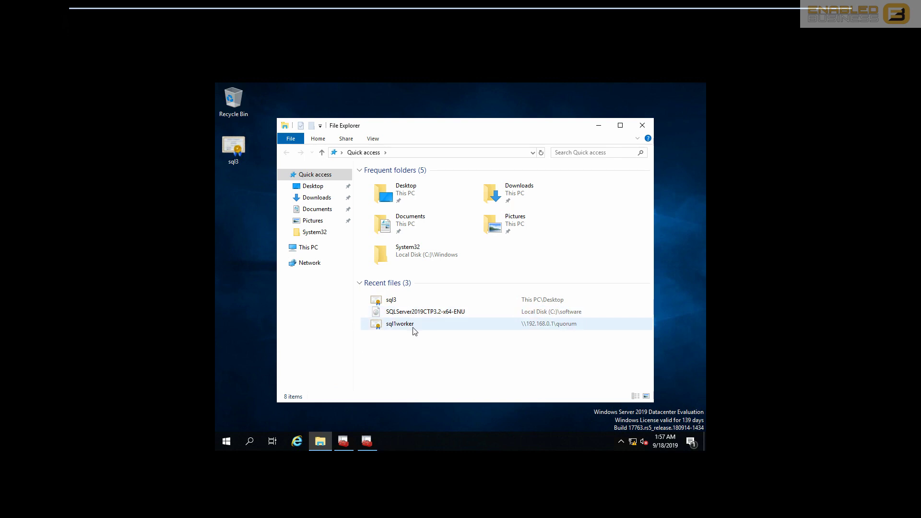
left_click(414, 330)
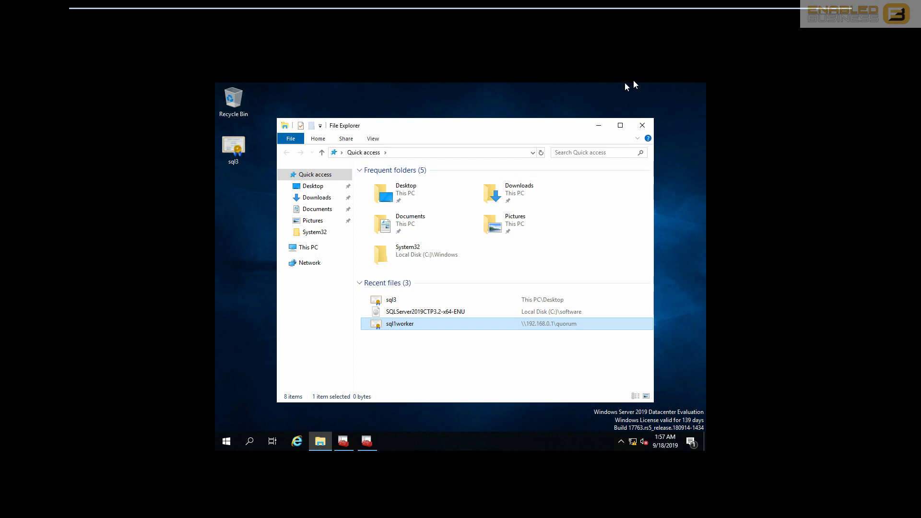
left_click(600, 129)
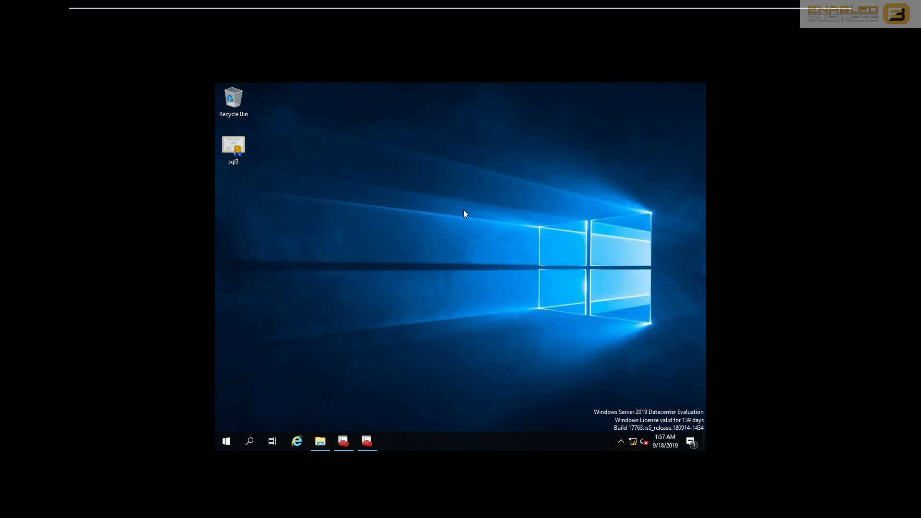
left_click(246, 150)
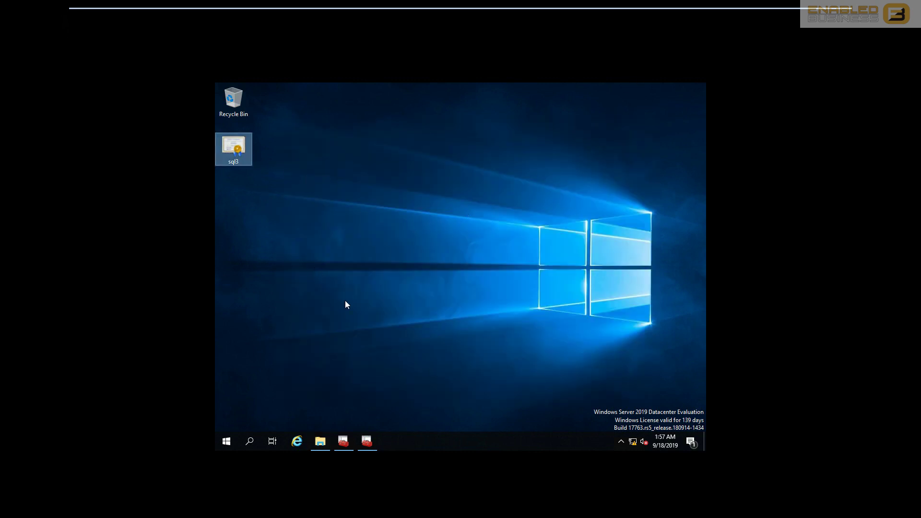
mouse_move(435, 10)
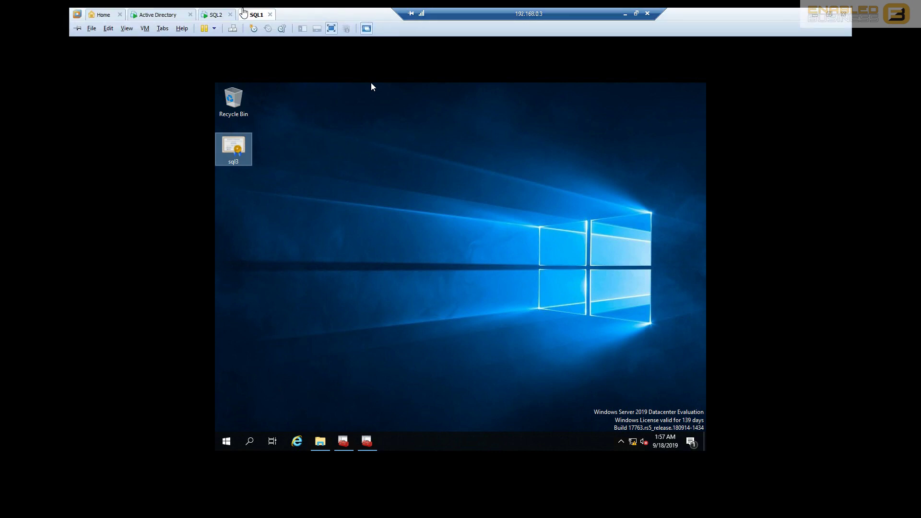
left_click(366, 442)
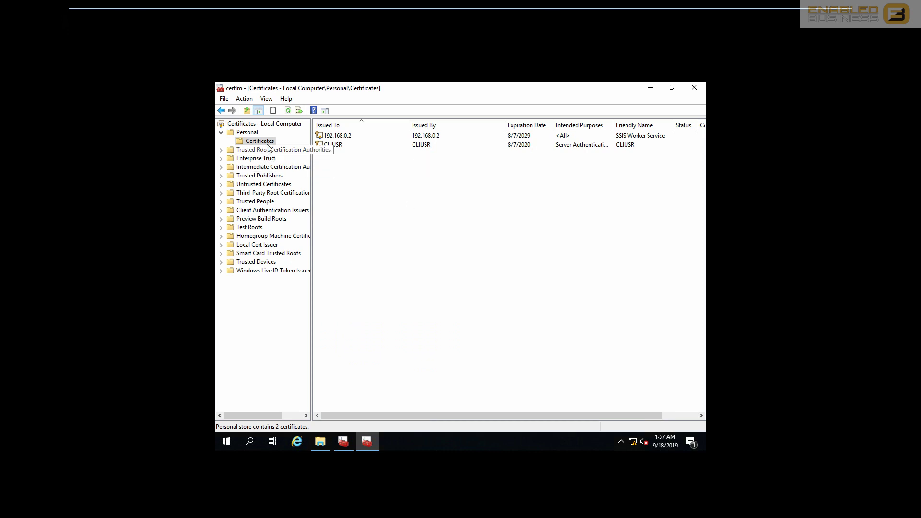
right_click(366, 208)
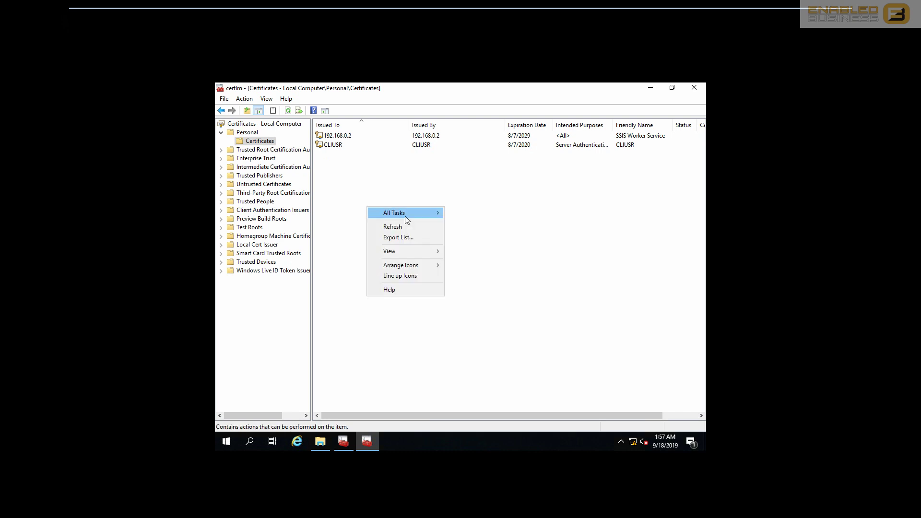
mouse_move(406, 217)
left_click(473, 223)
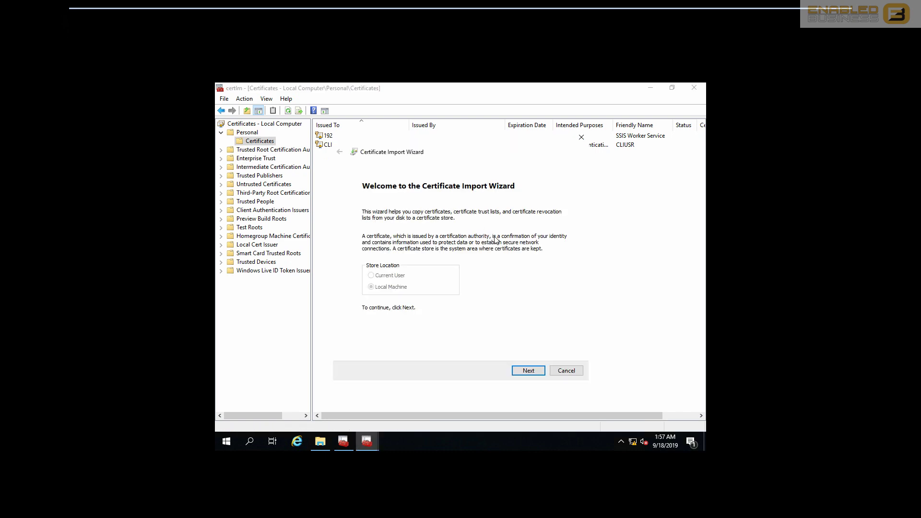
left_click(528, 371)
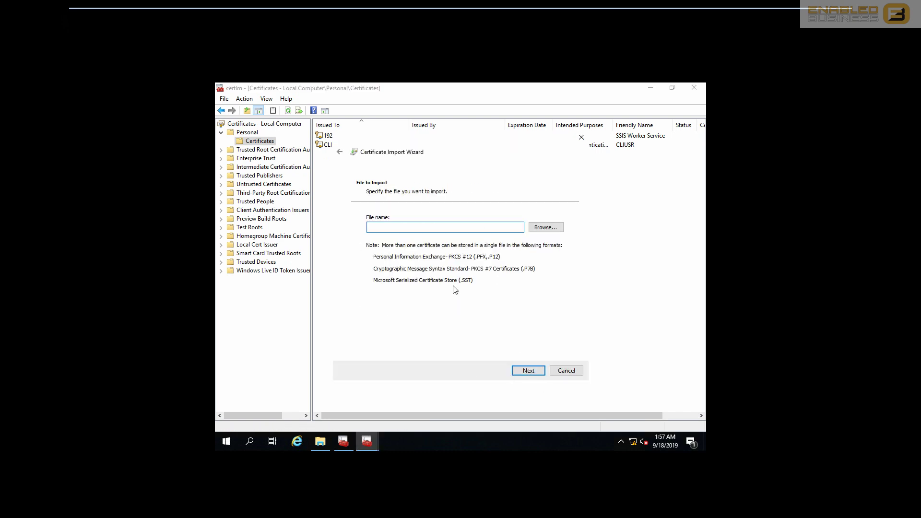
left_click(547, 228)
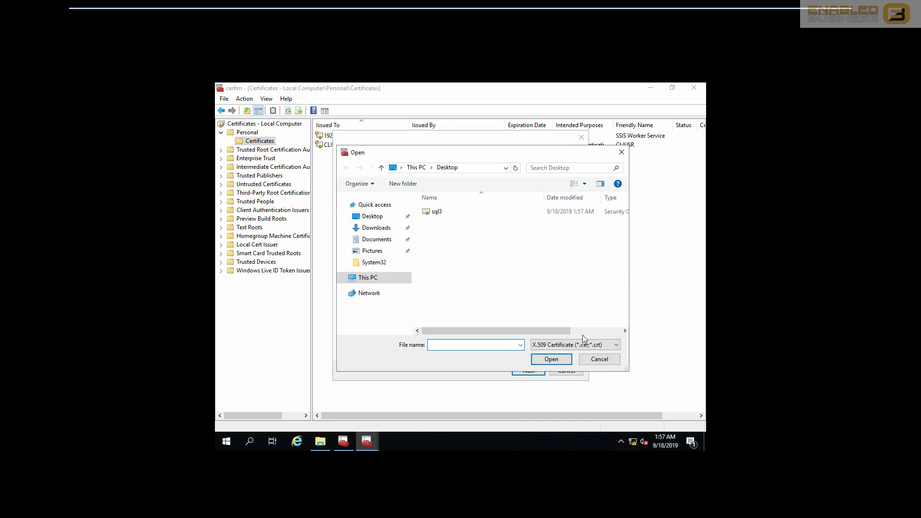
left_click(598, 360)
left_click(568, 372)
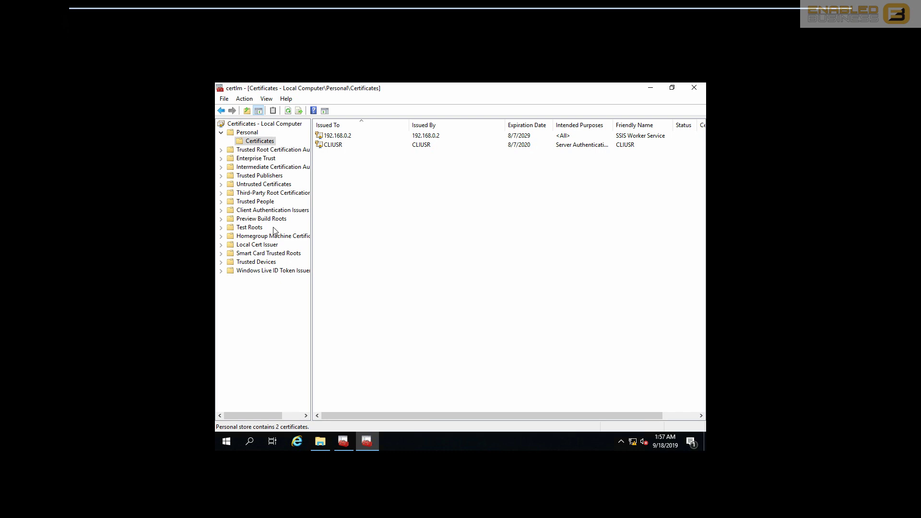
Step: Switch to PowerPoint and review the Scale Out Master and Scale Out Worker nodes on the Scale Out Deployment slide
mouse_move(303, 12)
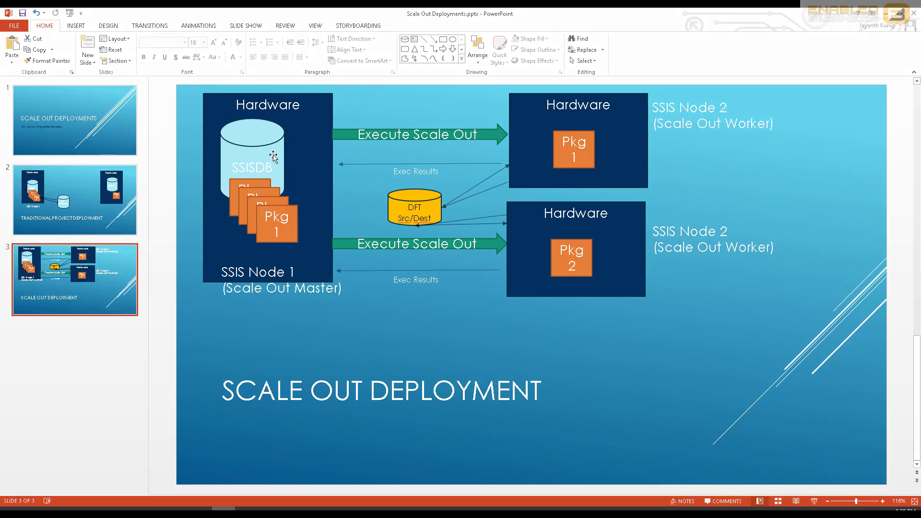
left_click(273, 156)
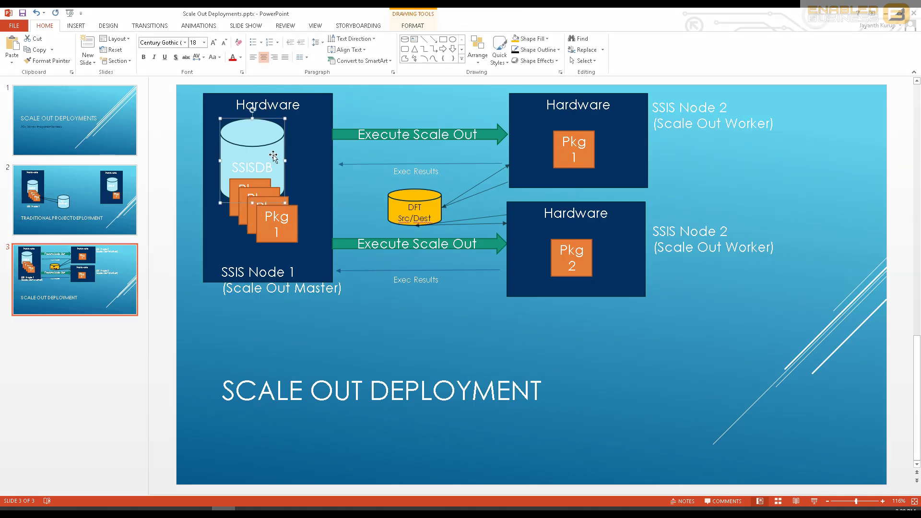
left_click(605, 130)
left_click(326, 152)
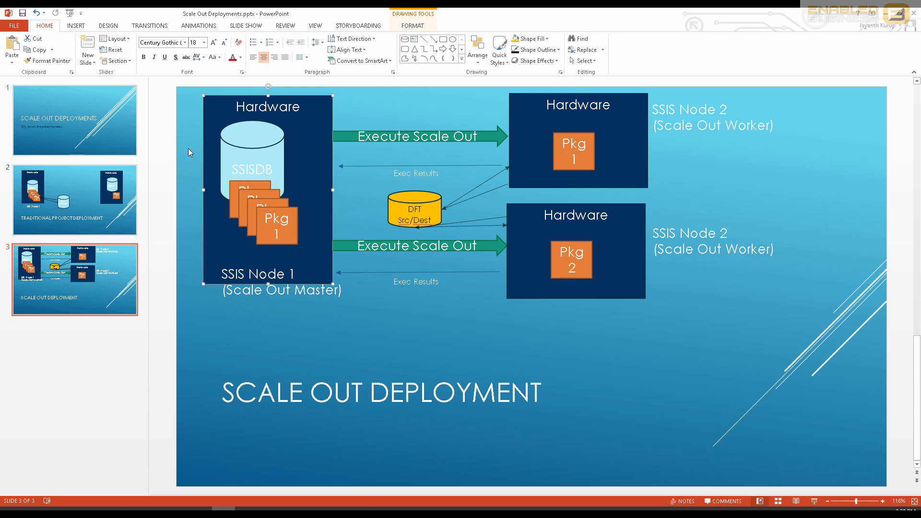
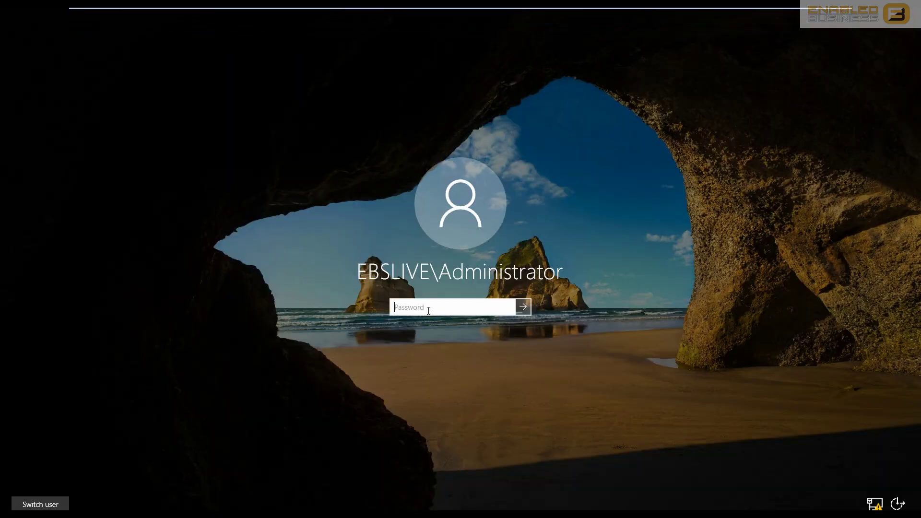
Step: Sign in to the virtual machine with the account password and open Scale Out management for SQL1's SSISDB catalog
type("••••")
key("Return")
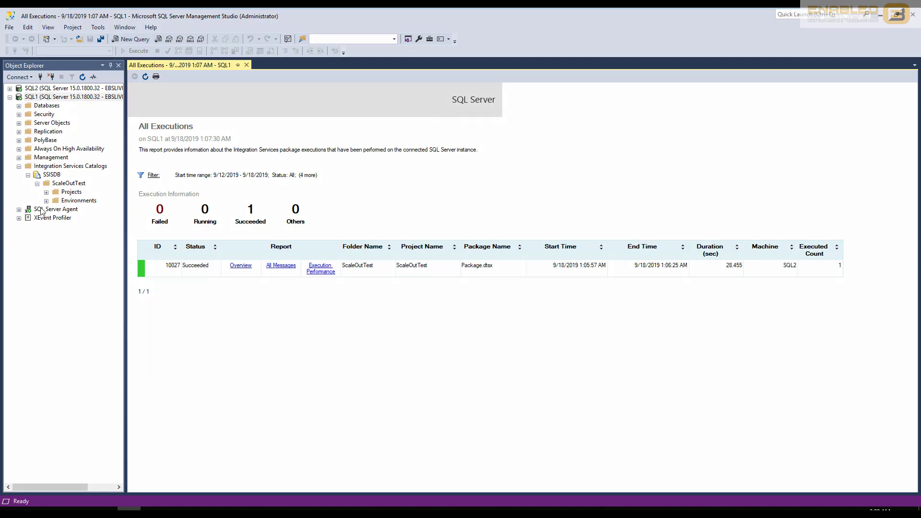
left_click(48, 175)
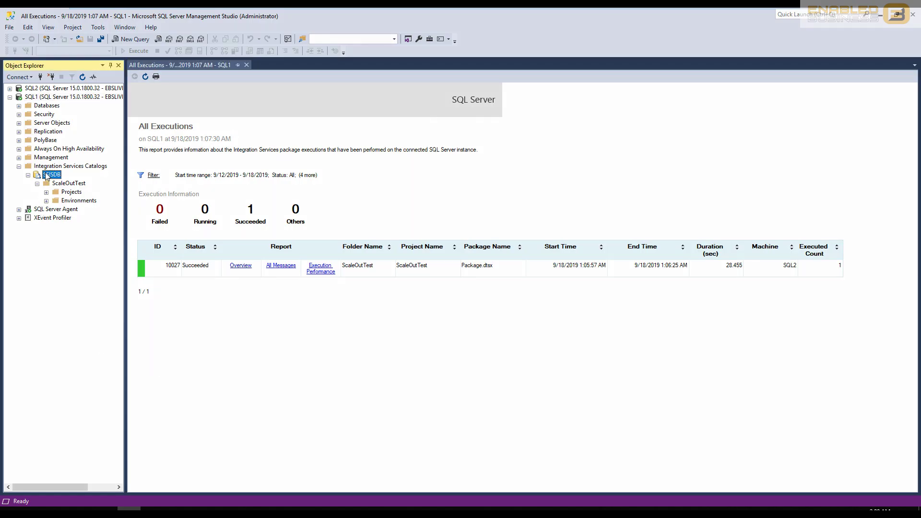
right_click(47, 176)
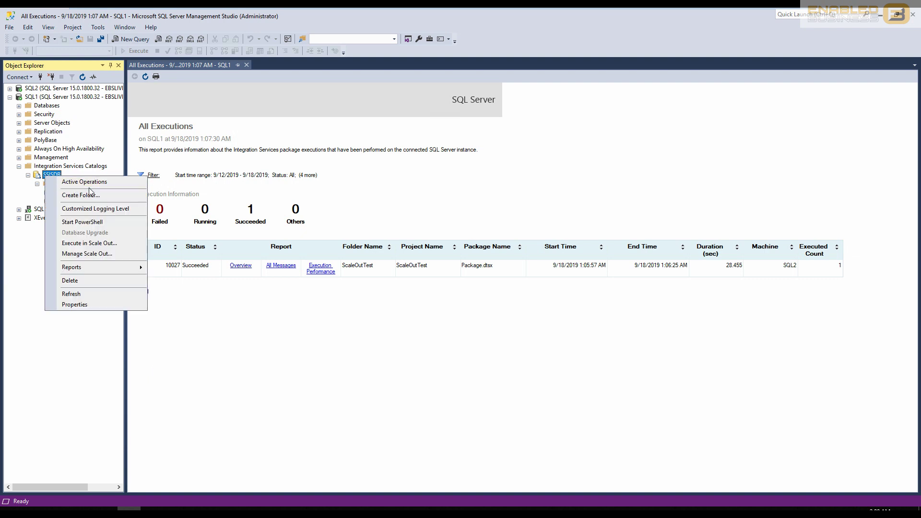
left_click(107, 255)
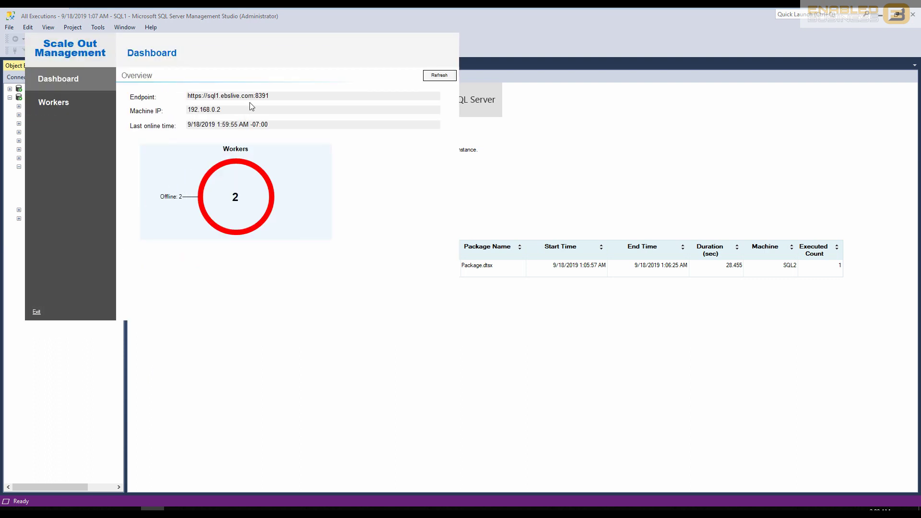
Step: Examine the Scale Out master's endpoint, machine IP and last online time, and refresh the dashboard overview
left_click_drag(251, 98, 155, 87)
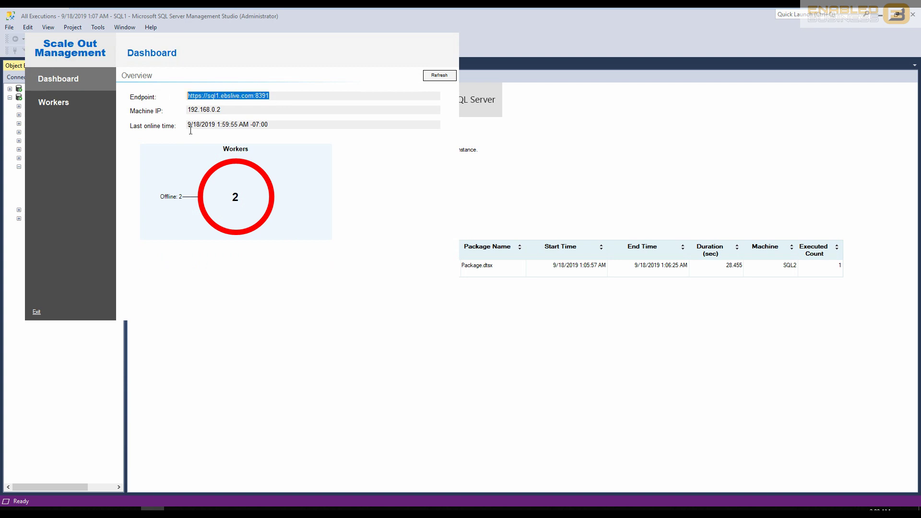
left_click_drag(226, 109, 156, 112)
left_click_drag(270, 125, 189, 137)
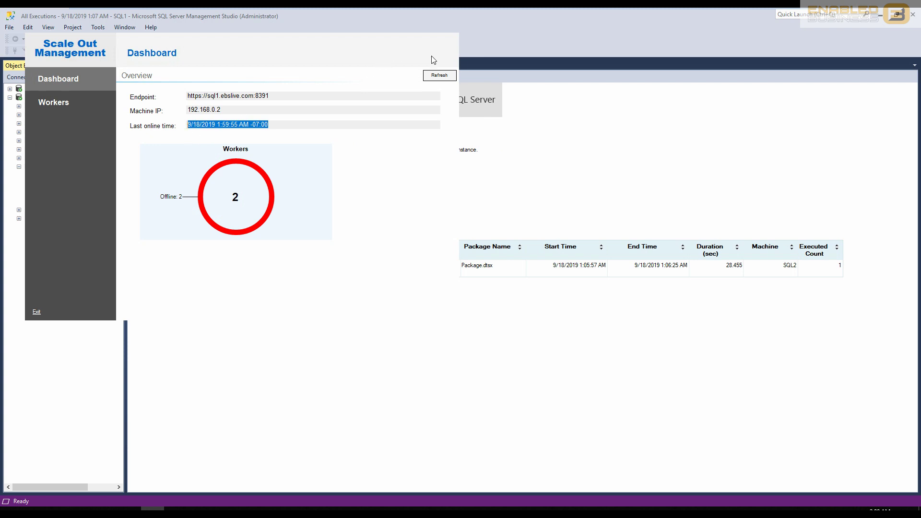
left_click(439, 76)
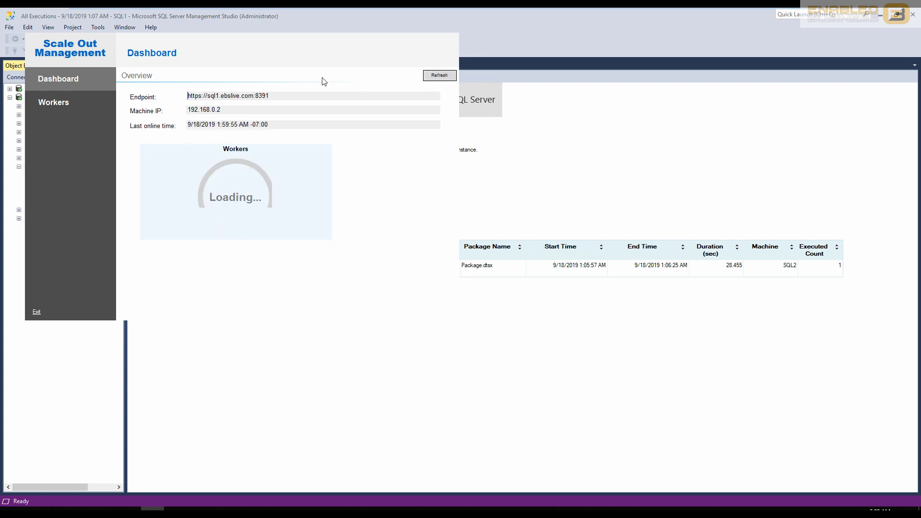
Step: Delete the SQL1 machine from the Scale Out workers list and confirm the deletion
left_click(44, 105)
right_click(194, 111)
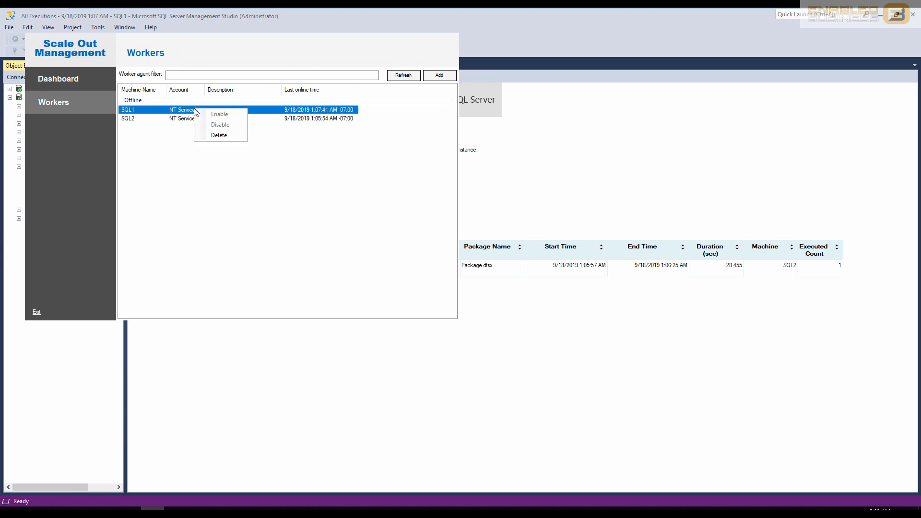
left_click(173, 132)
left_click(174, 112)
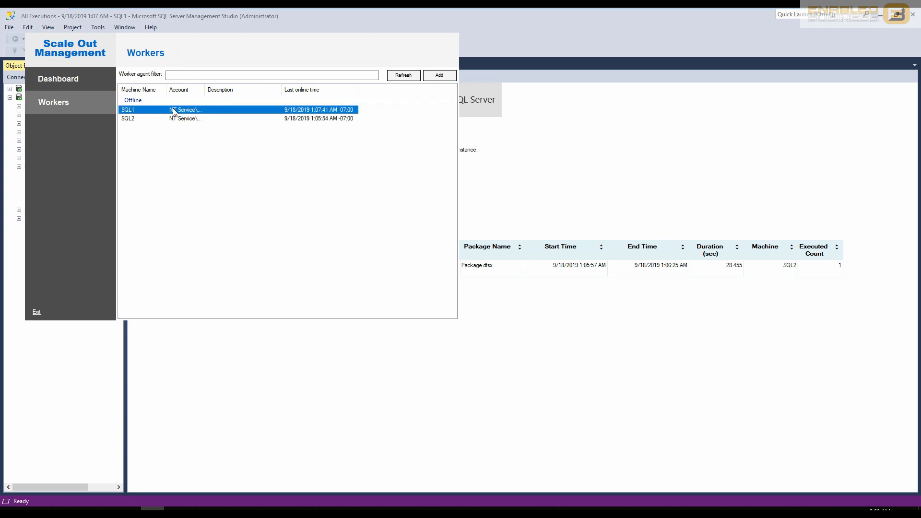
right_click(175, 112)
left_click(195, 136)
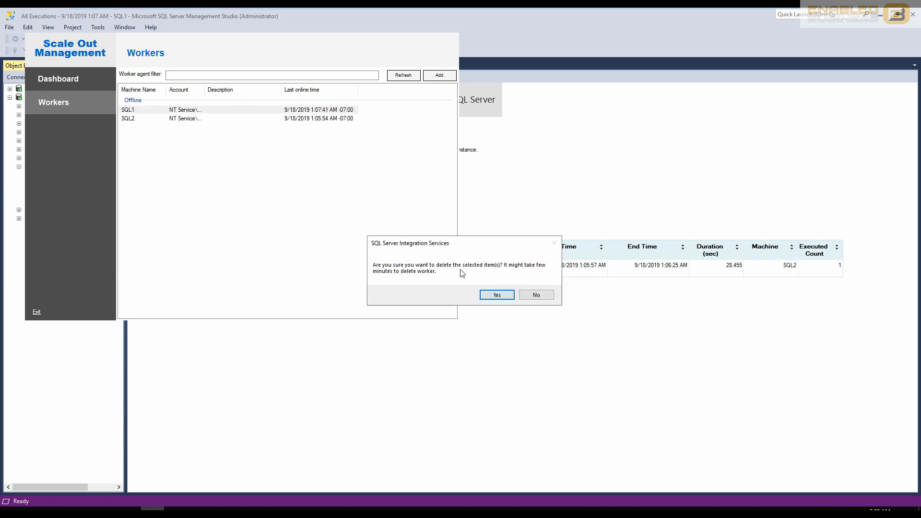
left_click(496, 294)
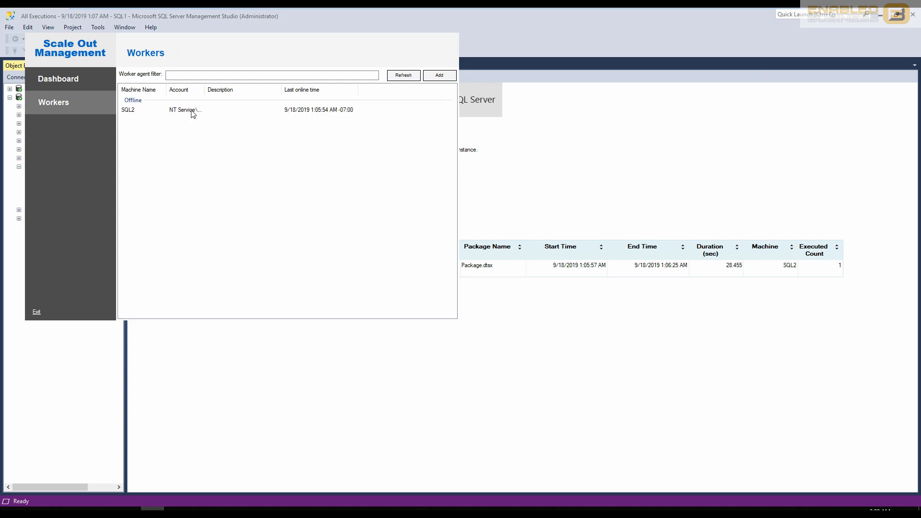
Step: Delete the SQL2 machine from the Scale Out workers list, confirm the deletion and refresh the list
right_click(192, 111)
left_click(223, 139)
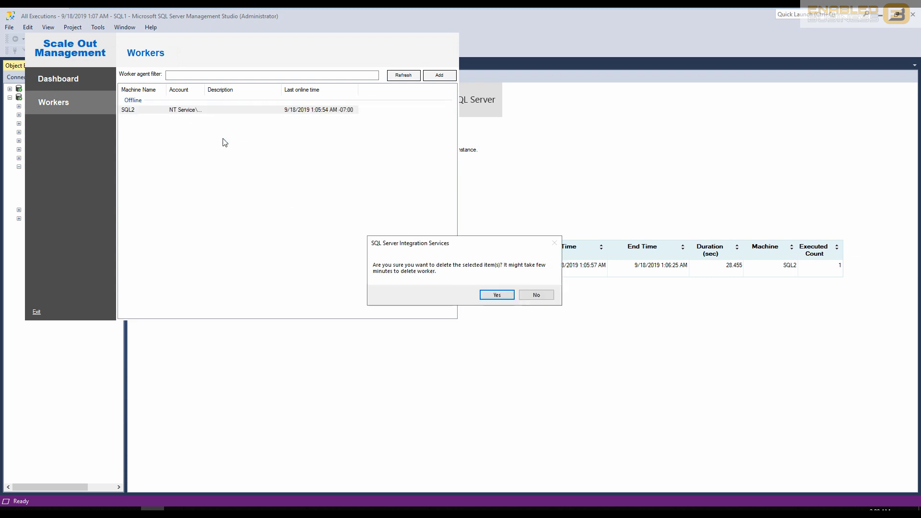
left_click(497, 294)
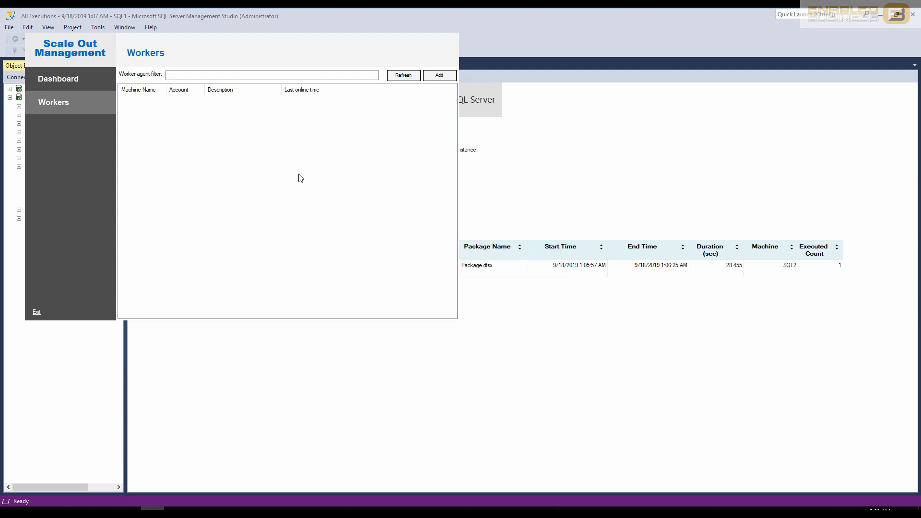
left_click(400, 77)
Step: Add SQL2 as a new worker node for the current master, validating it and confirming all connection actions
left_click(36, 312)
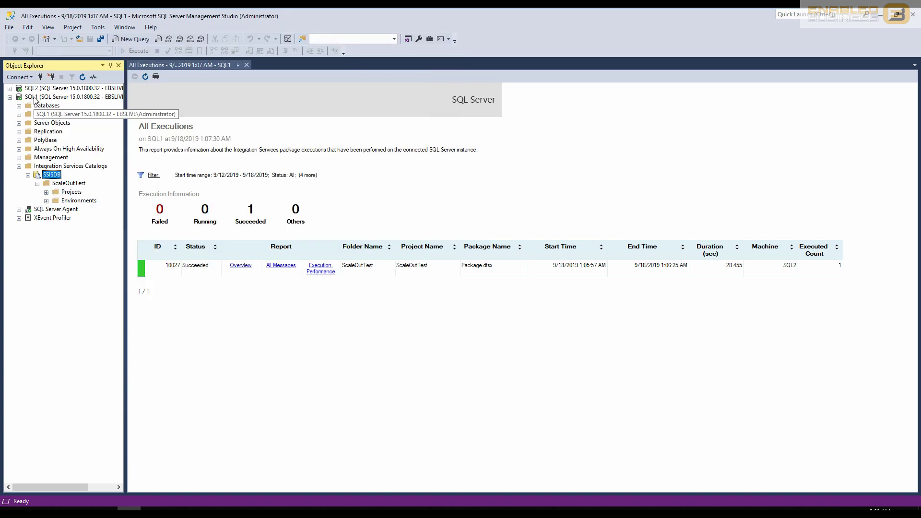
left_click(39, 97)
left_click(158, 509)
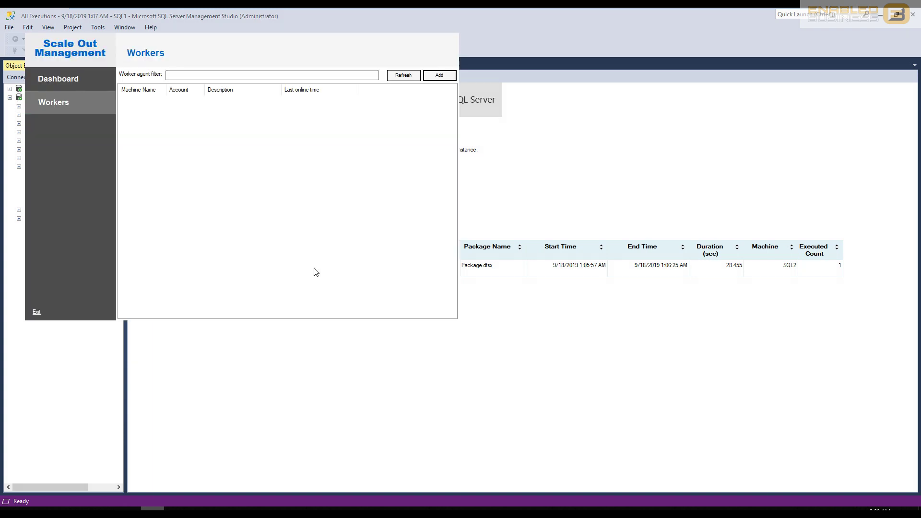
left_click(436, 78)
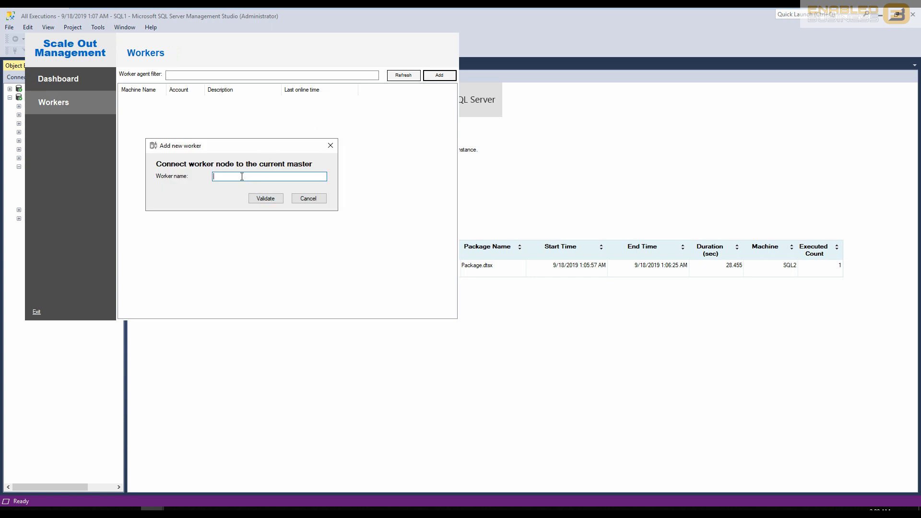
type("SQL2")
left_click(265, 199)
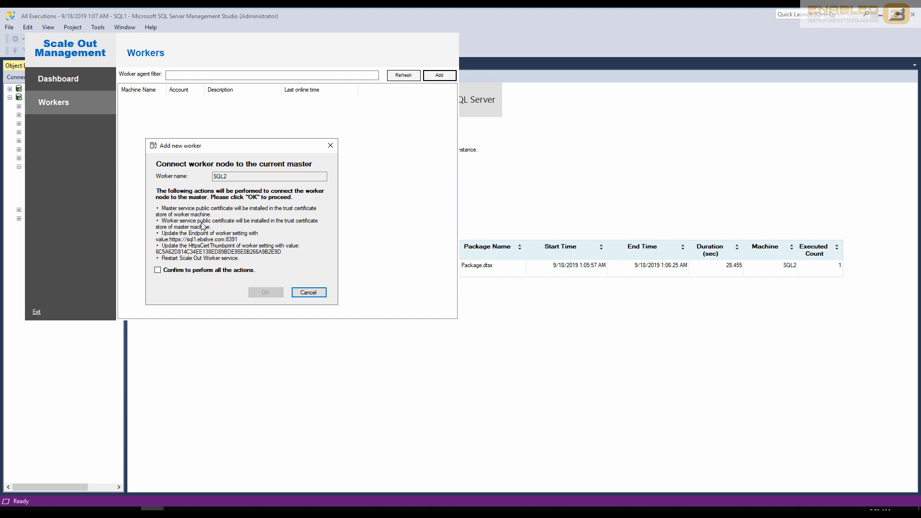
left_click(197, 272)
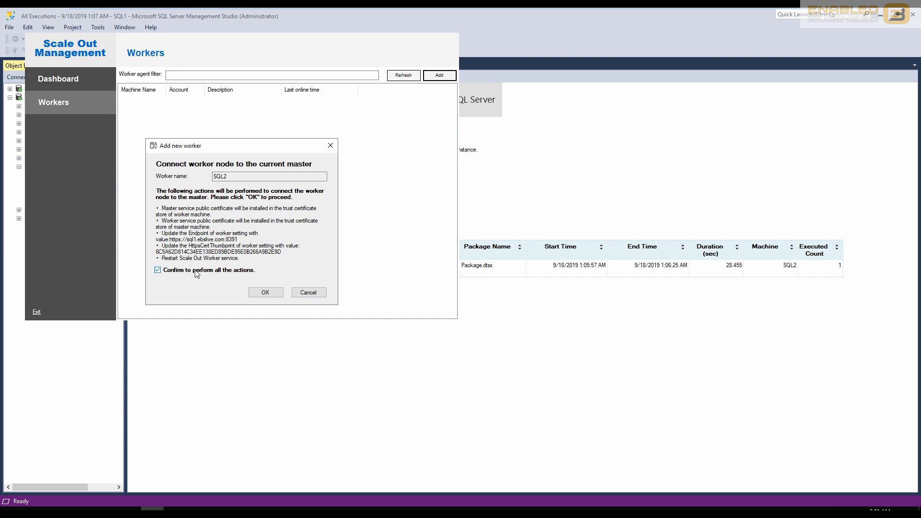
left_click(270, 292)
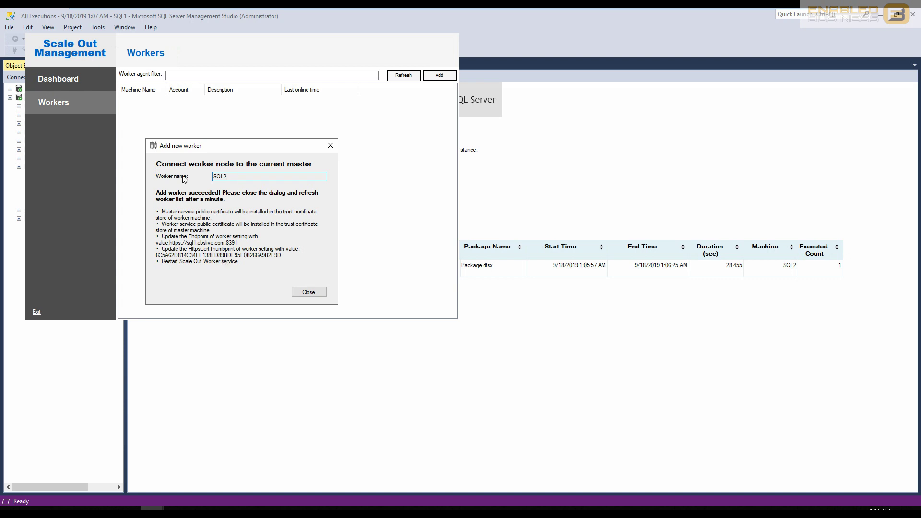
Step: Close the completed add-worker dialog, refresh the workers list and enable the SQL2 worker
left_click(308, 293)
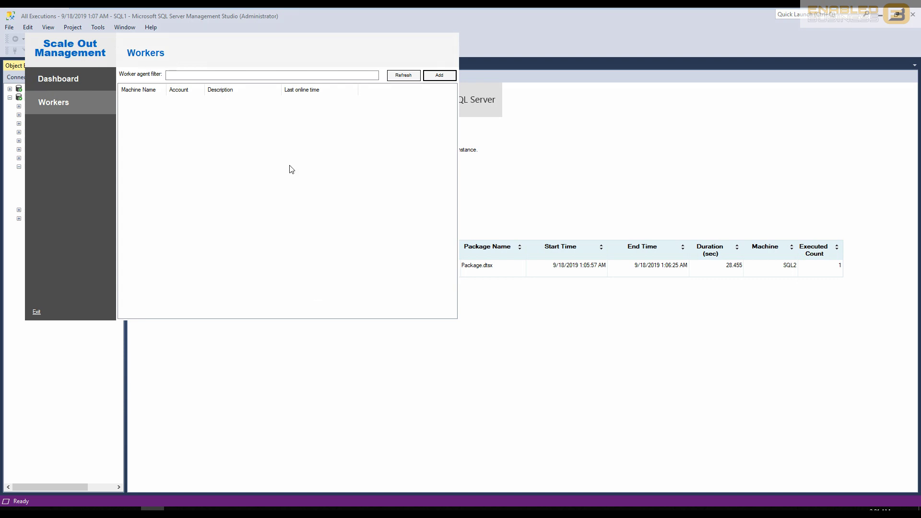
left_click(402, 76)
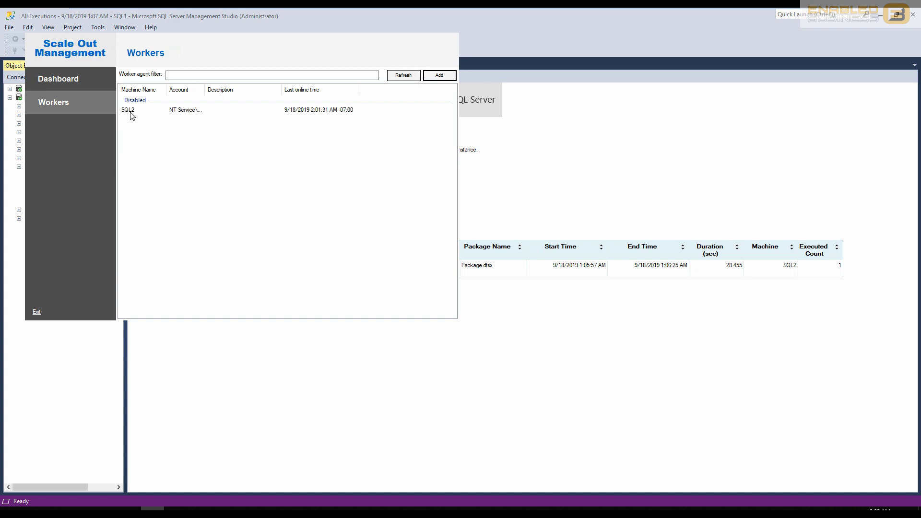
left_click(178, 110)
right_click(179, 110)
left_click(204, 119)
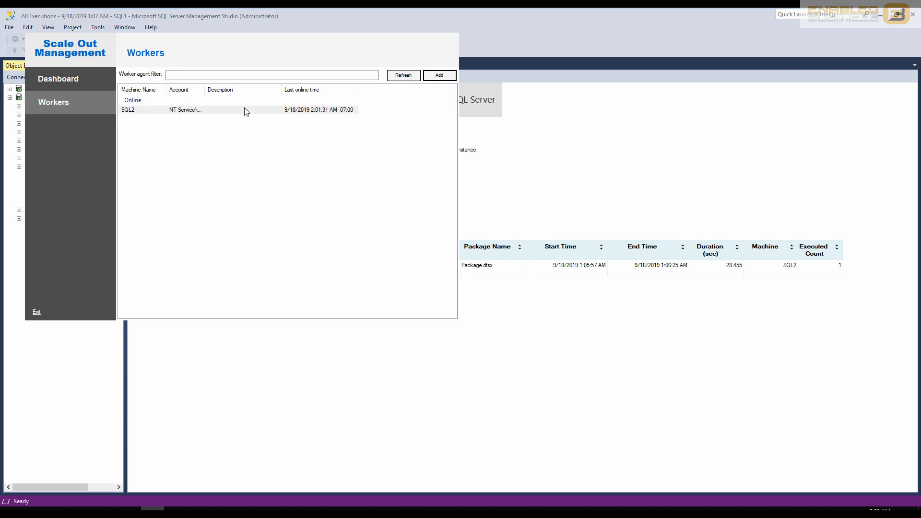
Step: Add SQL1 as a new worker node for the current master, validating it and confirming all connection actions
left_click(438, 75)
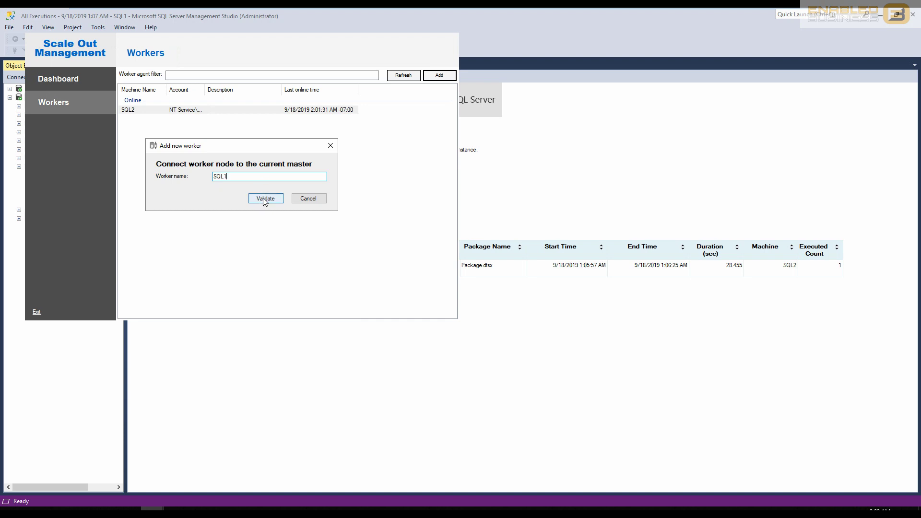
left_click(264, 201)
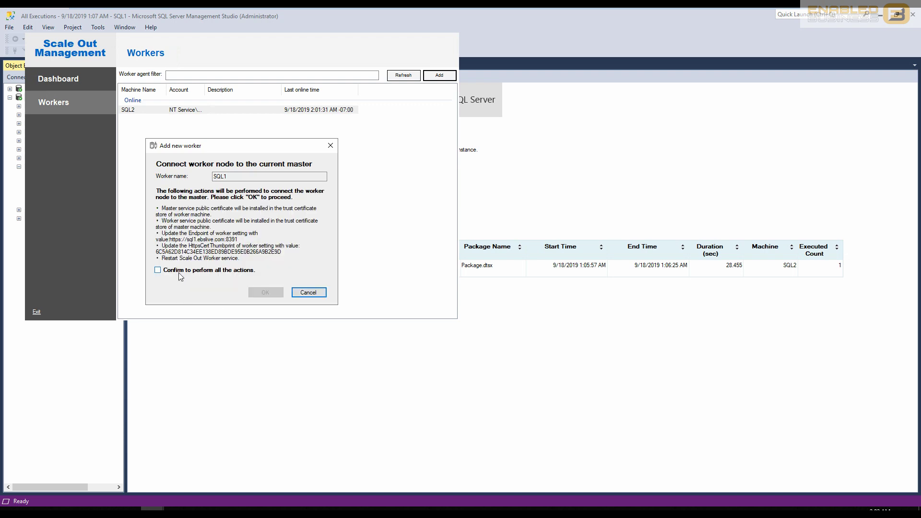
left_click(180, 272)
left_click(250, 293)
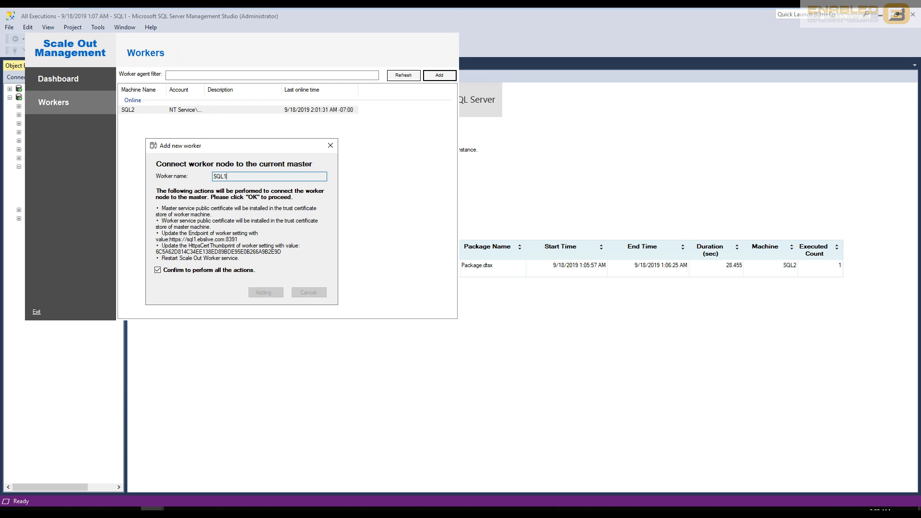
left_click(312, 290)
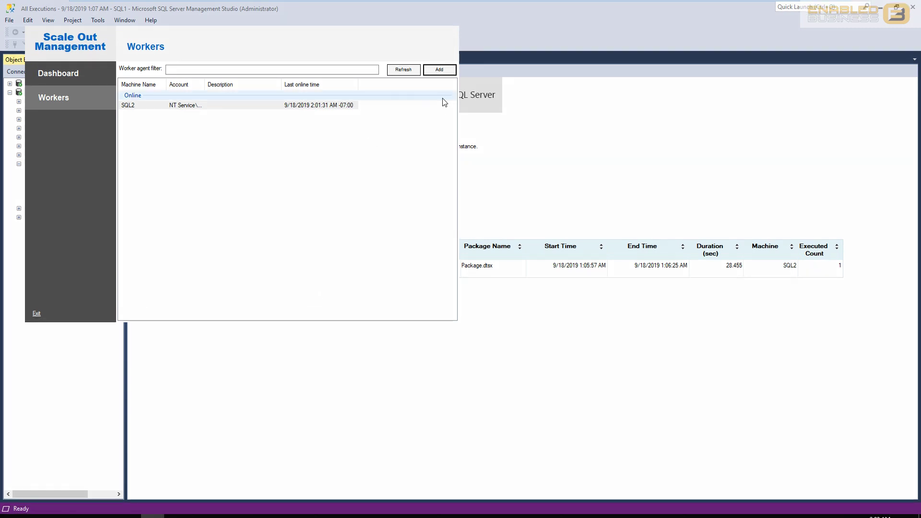
Step: Refresh the workers list and enable the SQL1 worker
left_click(404, 70)
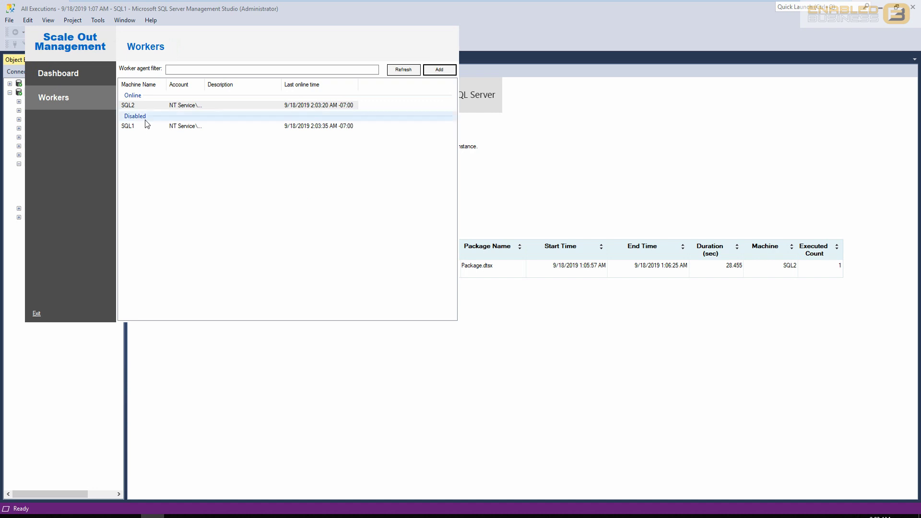
right_click(139, 126)
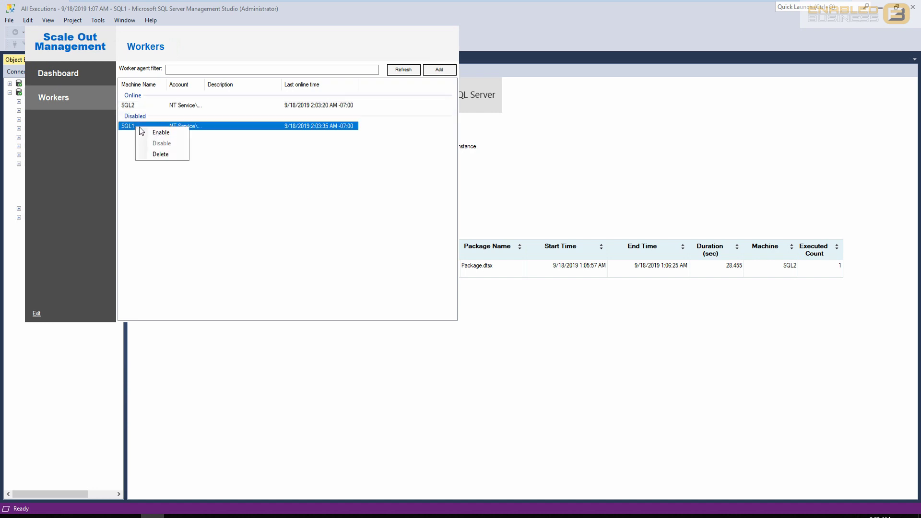
left_click(177, 133)
Step: Refresh the dashboard overview to check the workers' status, and exit Scale Out Management
left_click(64, 72)
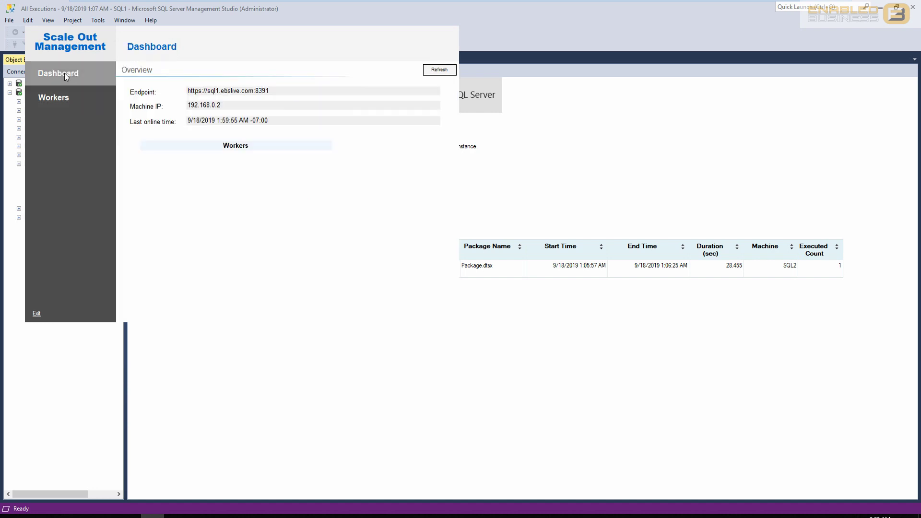
left_click(439, 70)
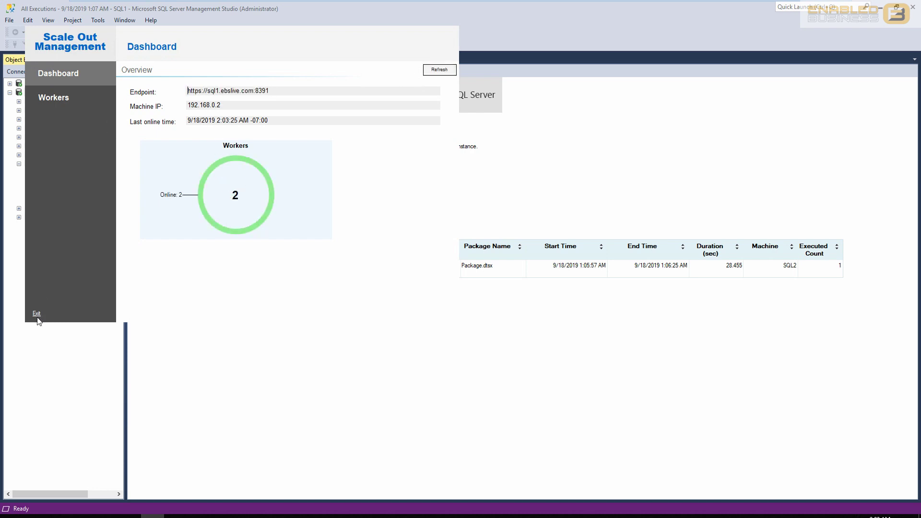
left_click(36, 314)
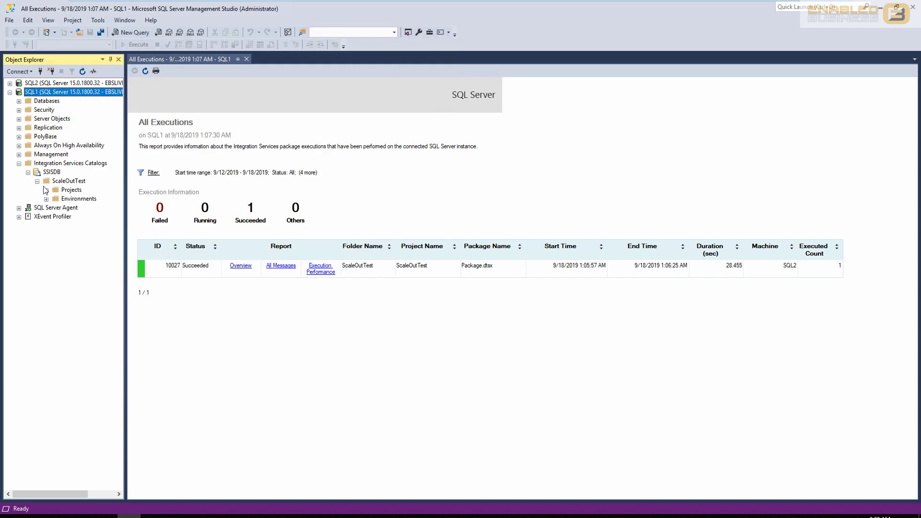
Step: Open Execute in Scale Out for Package.dtsx in the ScaleOutTest project and review its connection managers, advanced settings and parameters
left_click(47, 190)
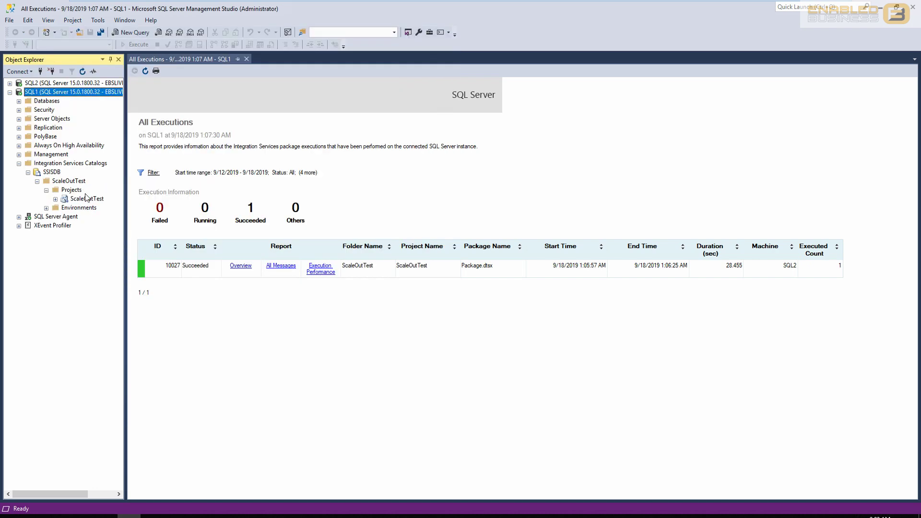
left_click(54, 207)
left_click(56, 199)
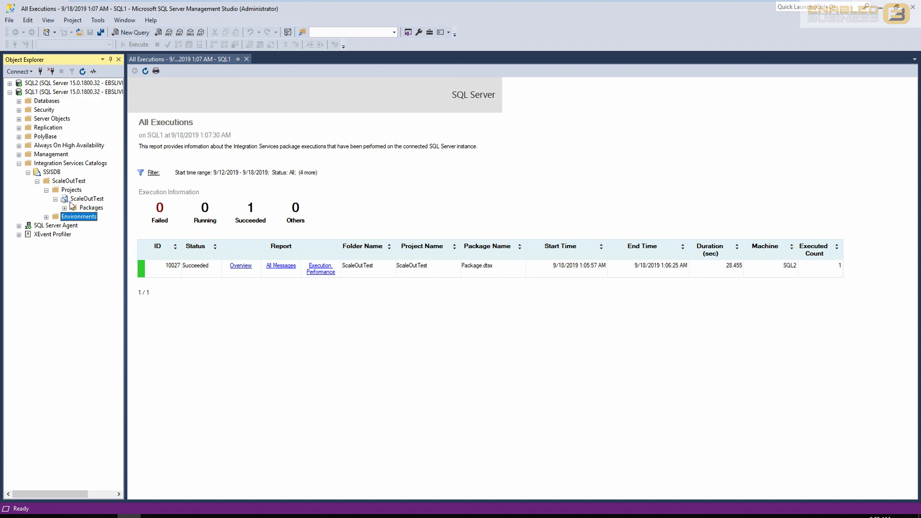
left_click(64, 208)
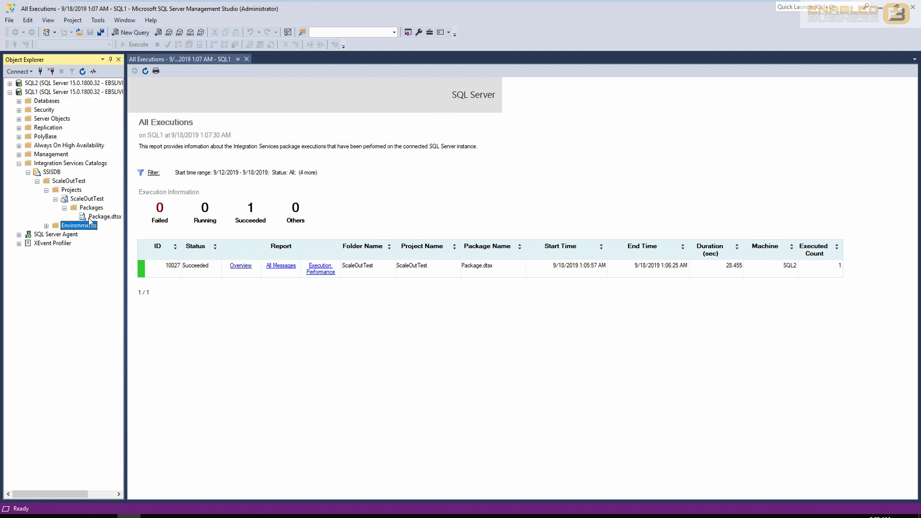
right_click(90, 217)
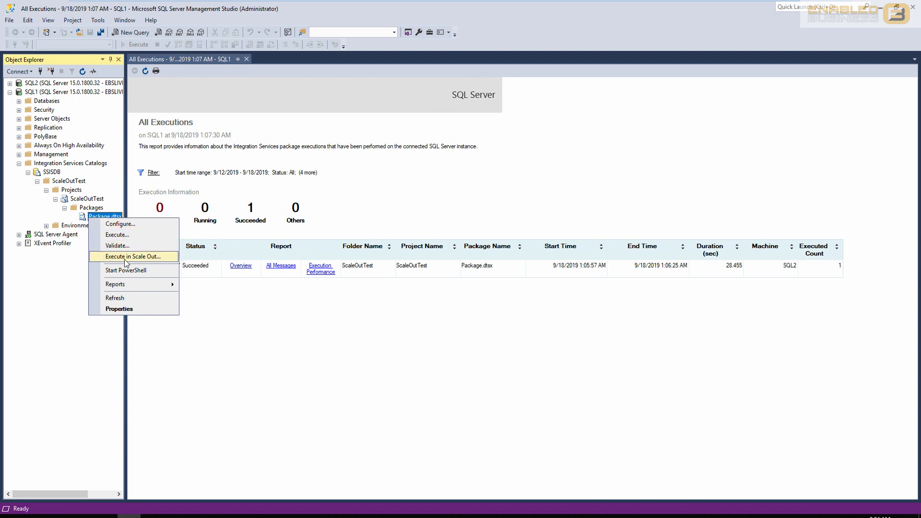
left_click(124, 258)
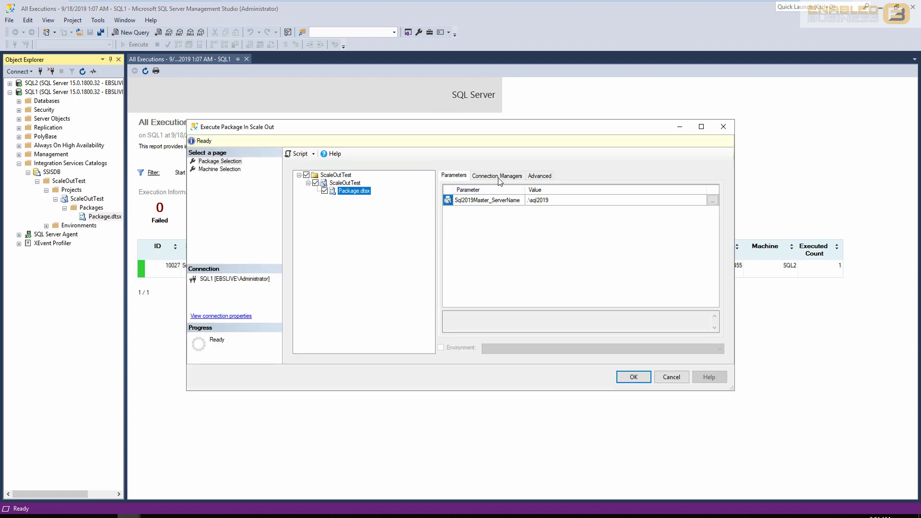
left_click(499, 177)
left_click(539, 176)
left_click(454, 175)
Step: Disallow execution on any machine, show only the enabled machines and select SQL2 to execute the package
left_click(217, 169)
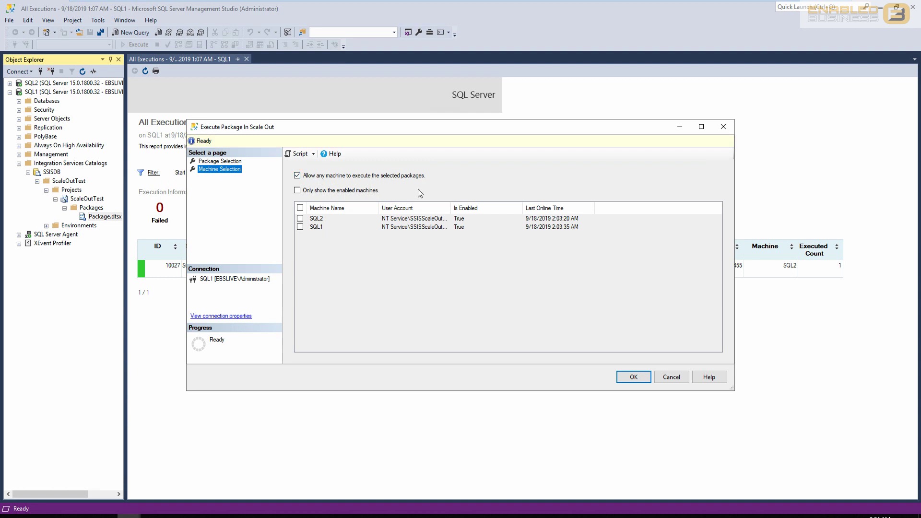
left_click(367, 176)
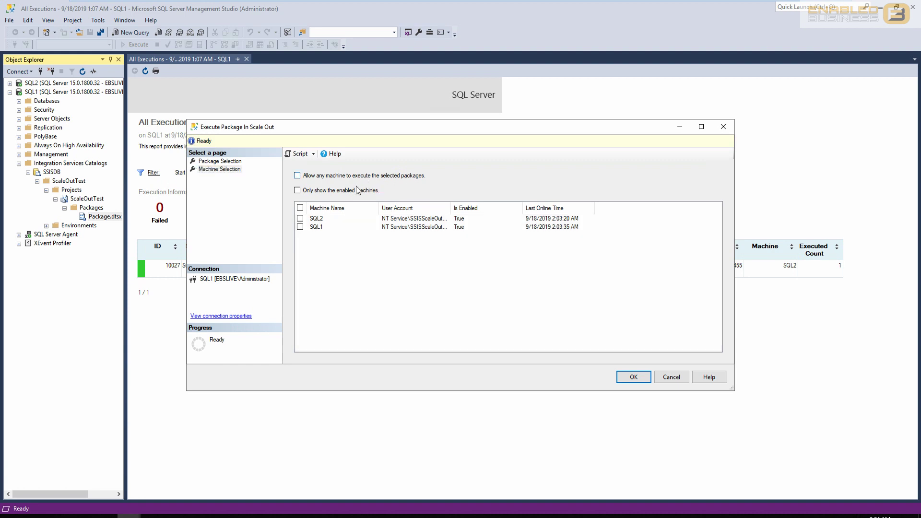
left_click(357, 191)
left_click(300, 219)
left_click(42, 94)
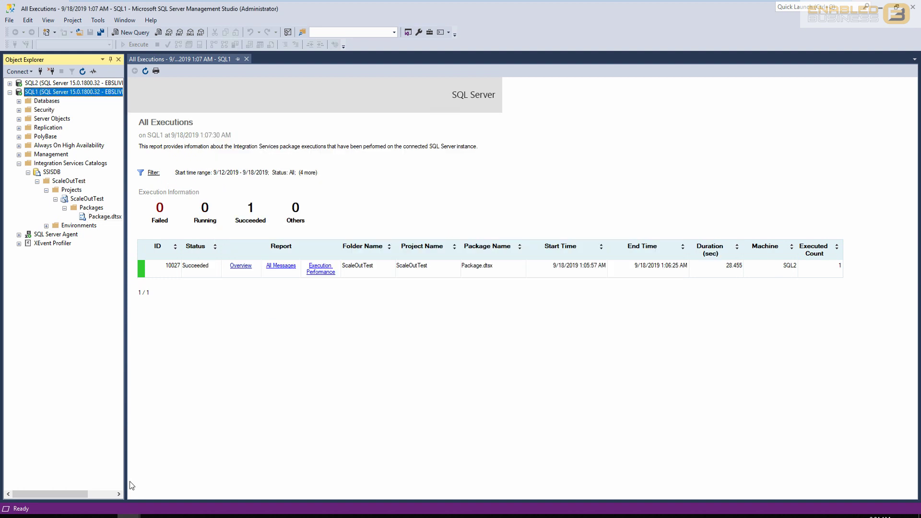
mouse_move(129, 516)
left_click(190, 467)
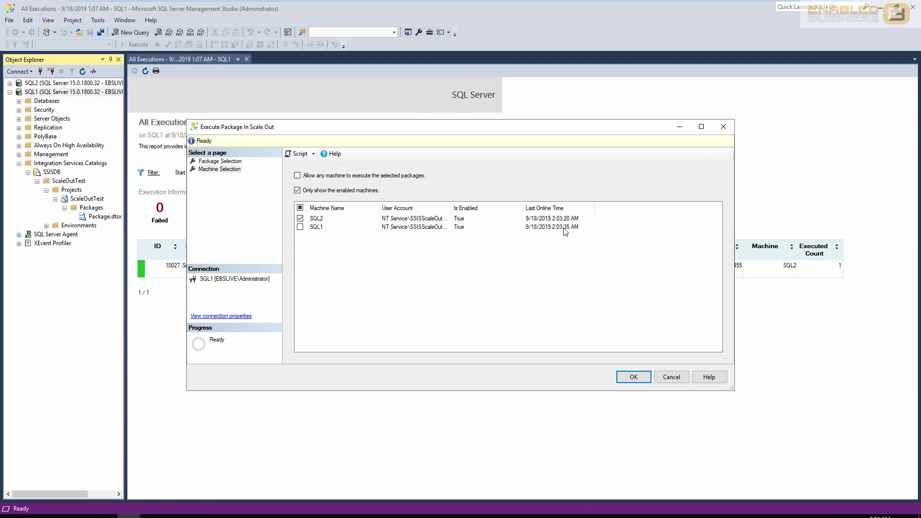
Step: Queue the package for execution on SQL2, and open and refresh the All Executions report
left_click(634, 378)
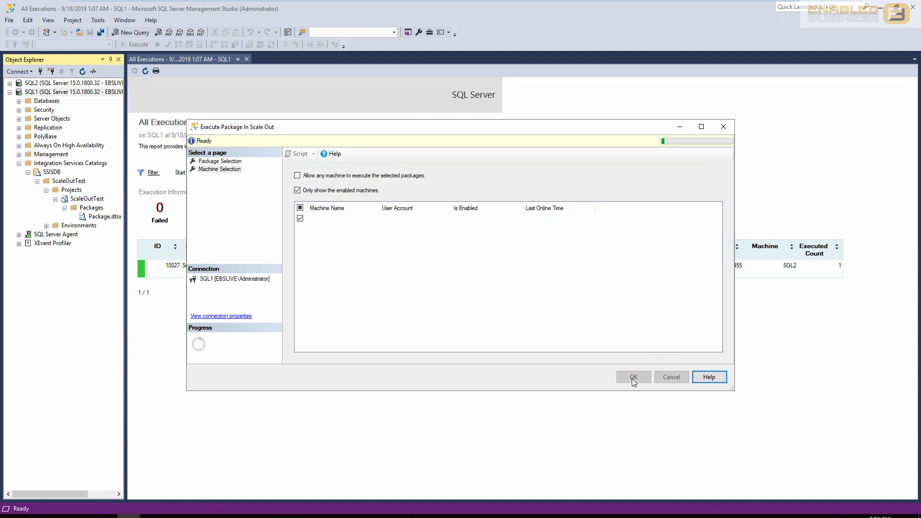
left_click(529, 281)
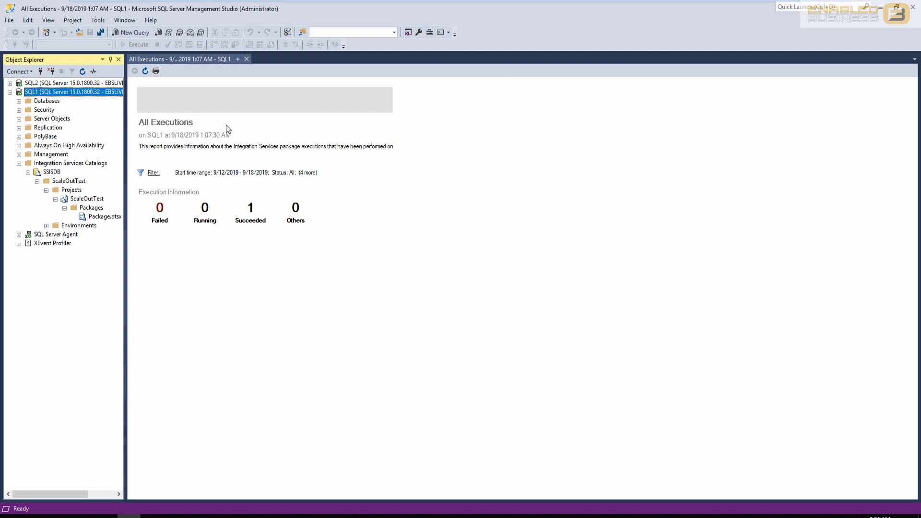
left_click(146, 72)
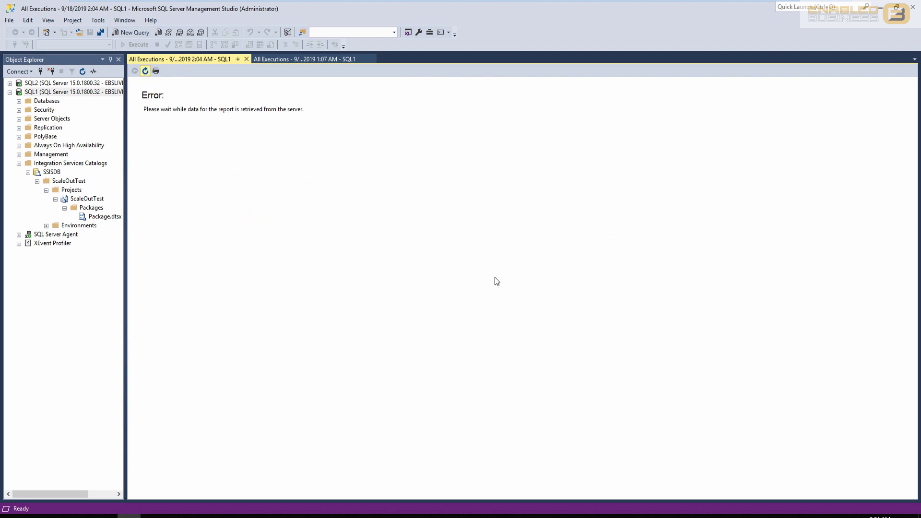
left_click(145, 72)
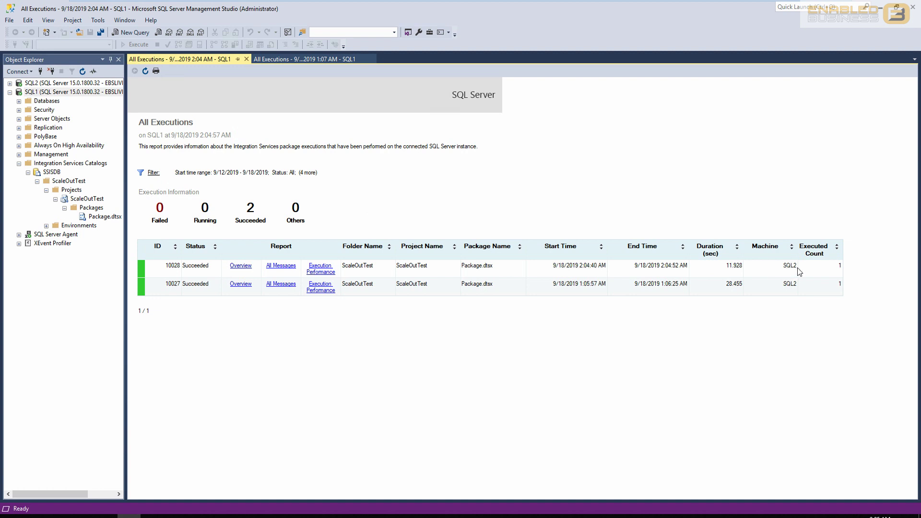
Step: Set up another Scale Out execution of Package.dtsx, disallowing any machine and selecting only SQL1
right_click(101, 217)
left_click(134, 257)
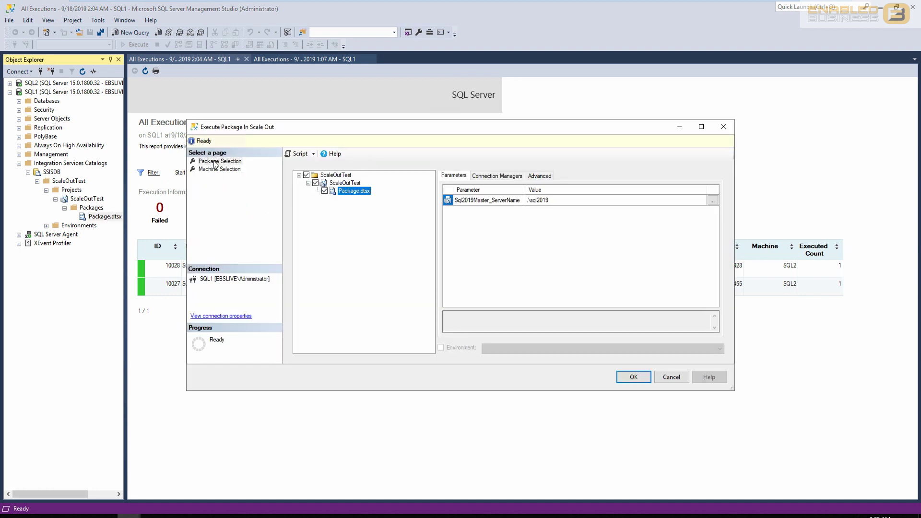
left_click(212, 171)
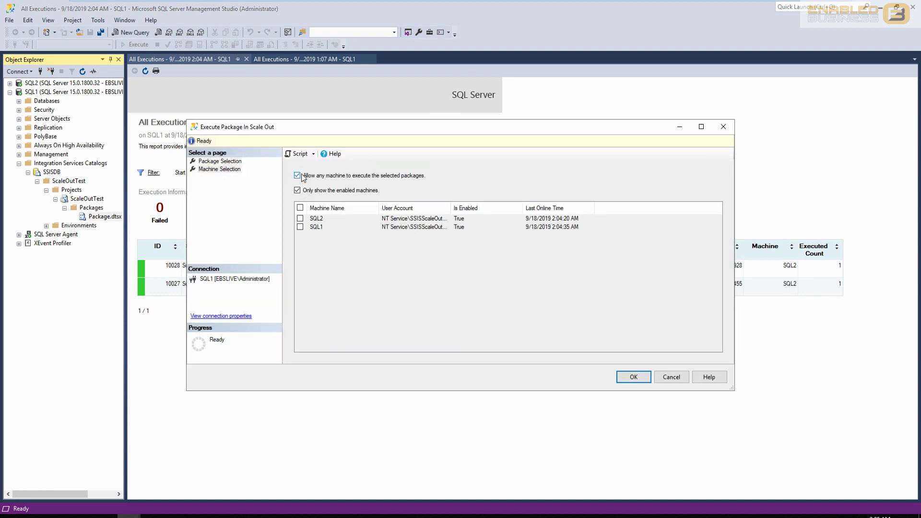
left_click(300, 227)
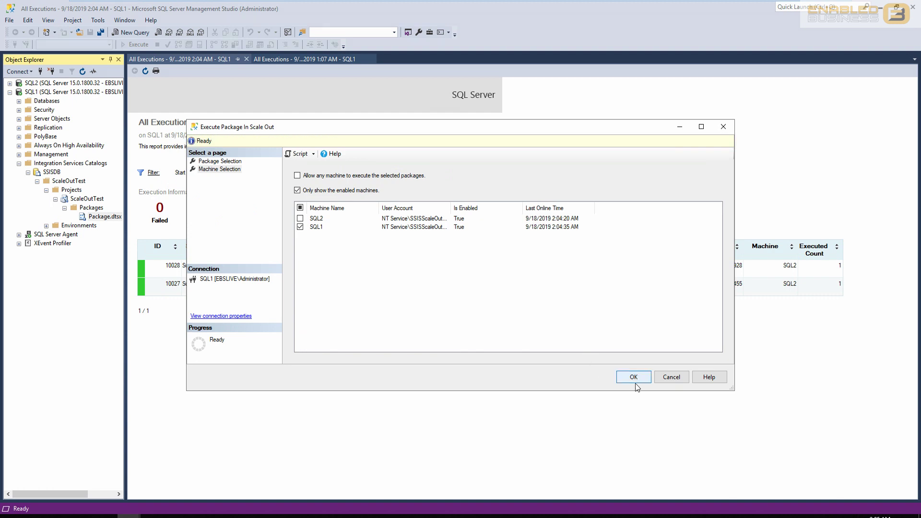
Step: Queue the package for execution on SQL1, and open and refresh a new execution report
left_click(635, 380)
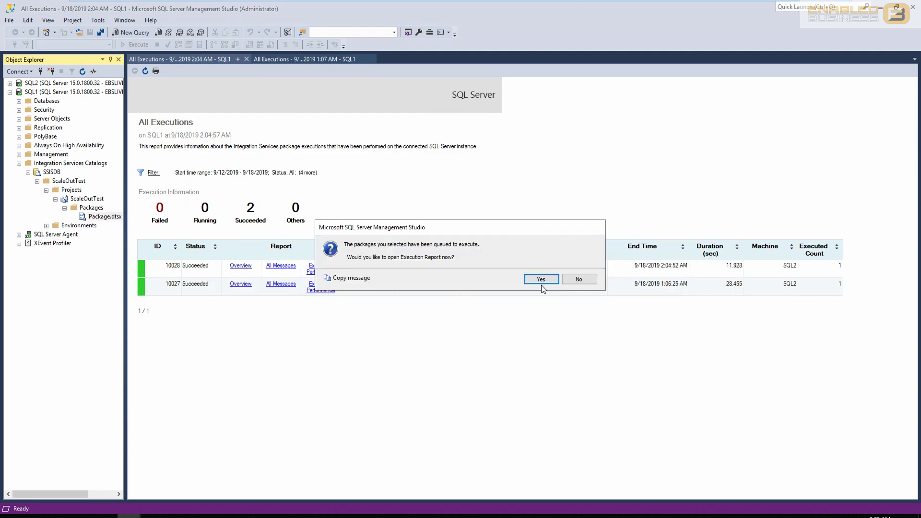
left_click(541, 282)
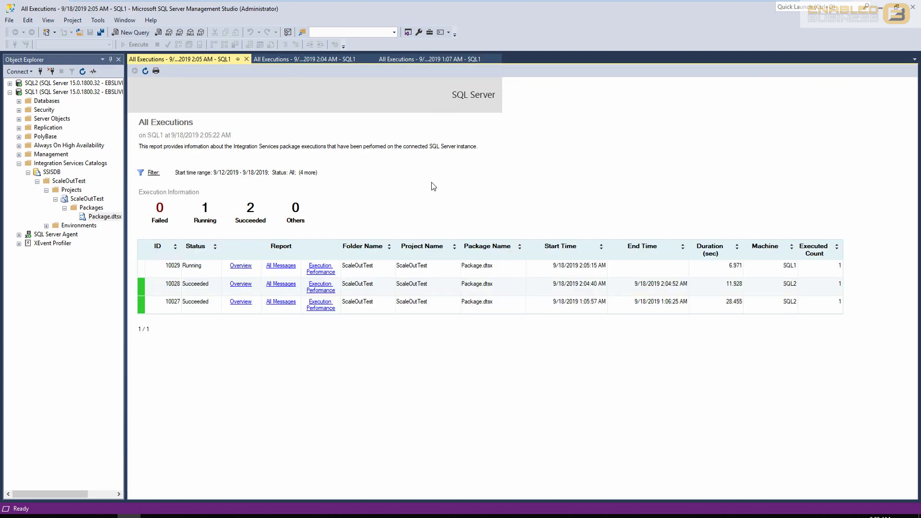
left_click(146, 72)
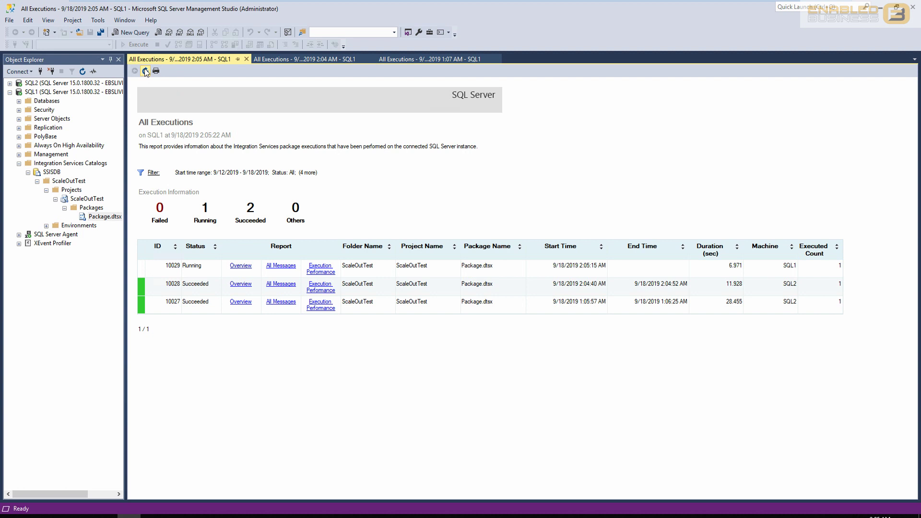